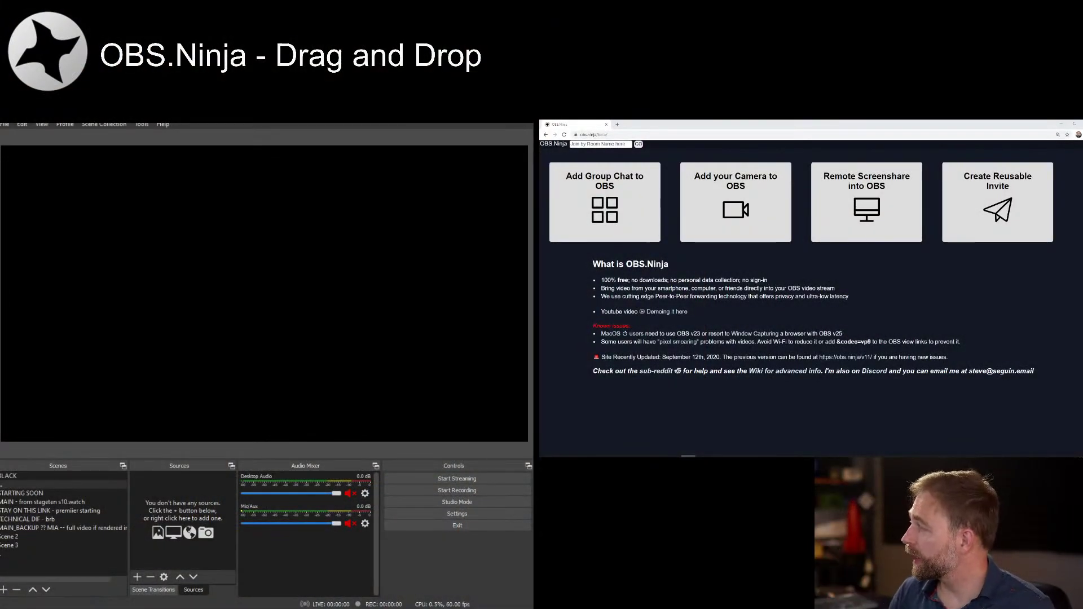
# Step: Start an OBS.Ninja camera share with Logi Capture as the video source, after dismissing the camera error
pyautogui.click(627, 134)
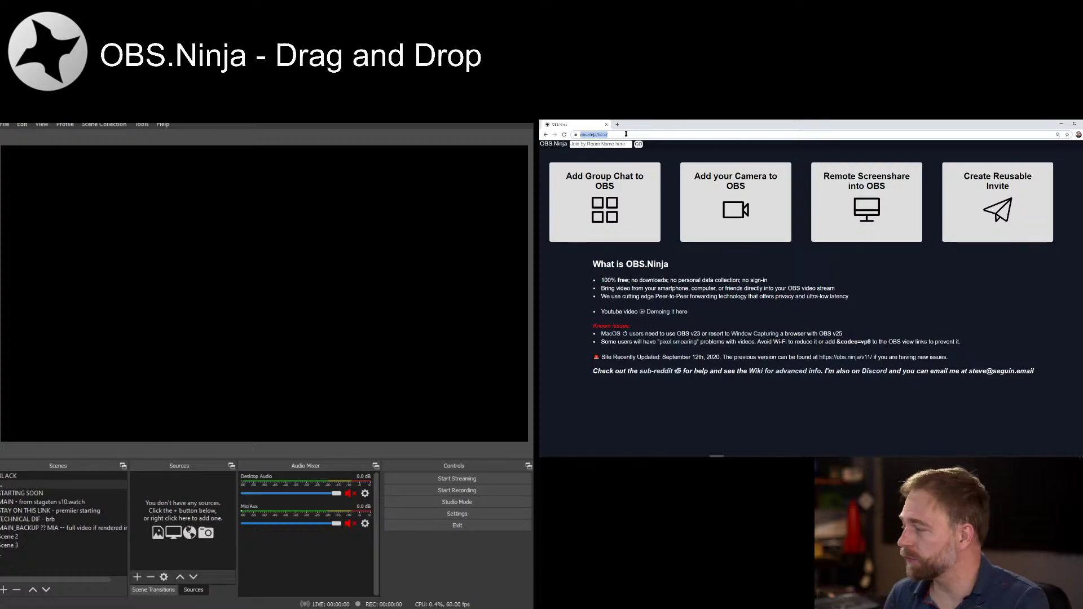
pyautogui.click(712, 226)
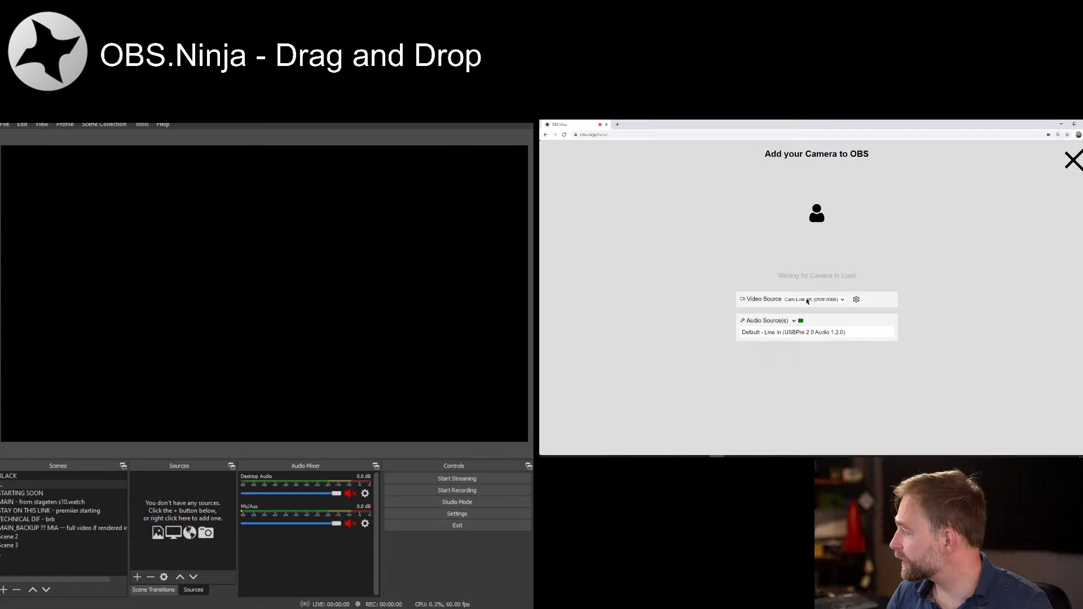
pyautogui.click(808, 301)
pyautogui.click(791, 334)
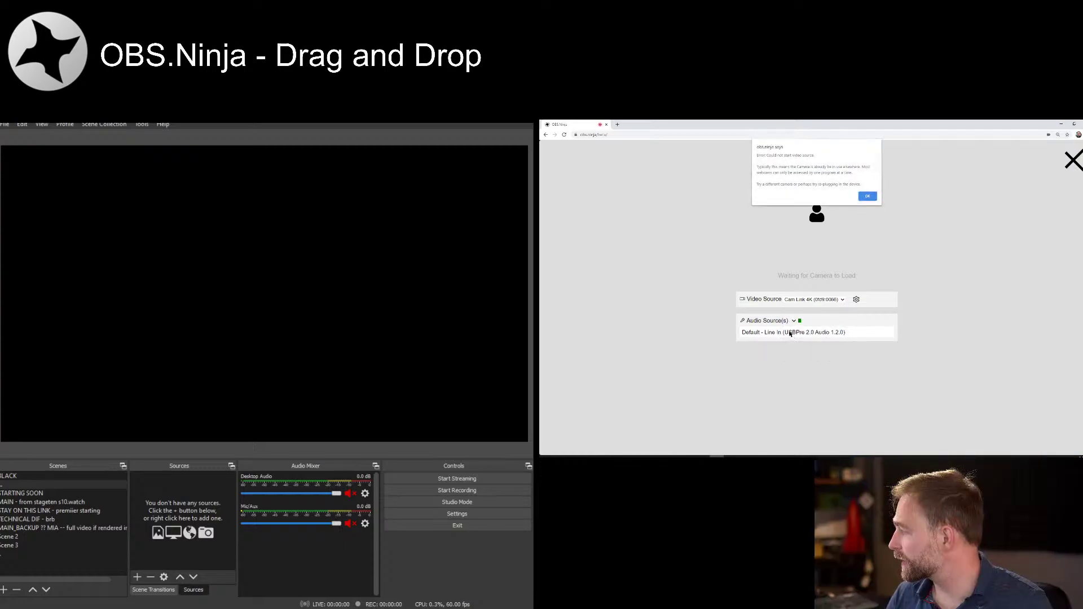
pyautogui.click(867, 195)
pyautogui.click(812, 300)
pyautogui.click(799, 332)
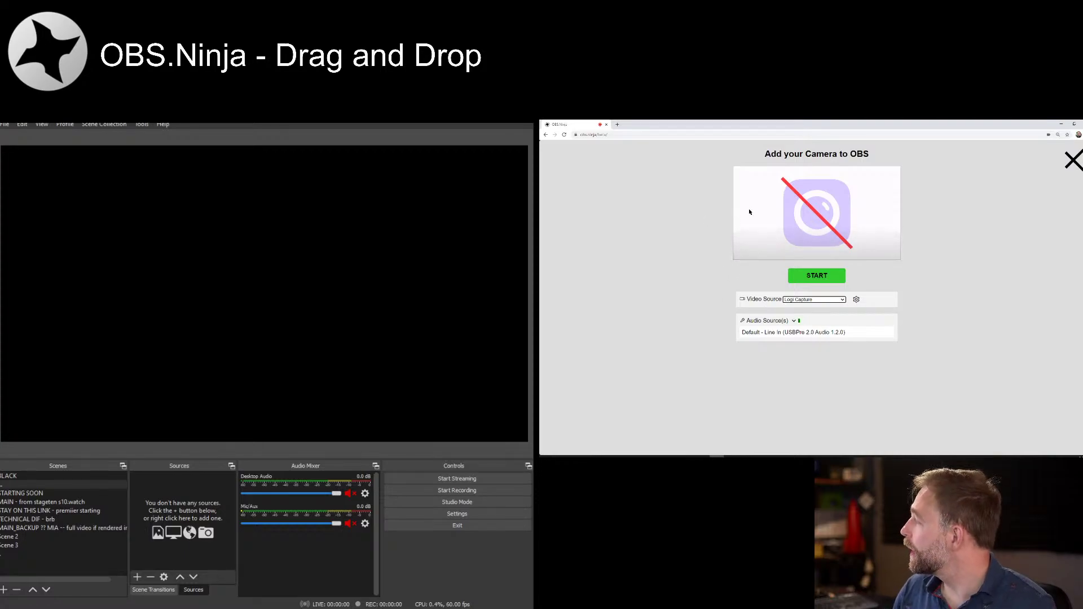
pyautogui.click(806, 273)
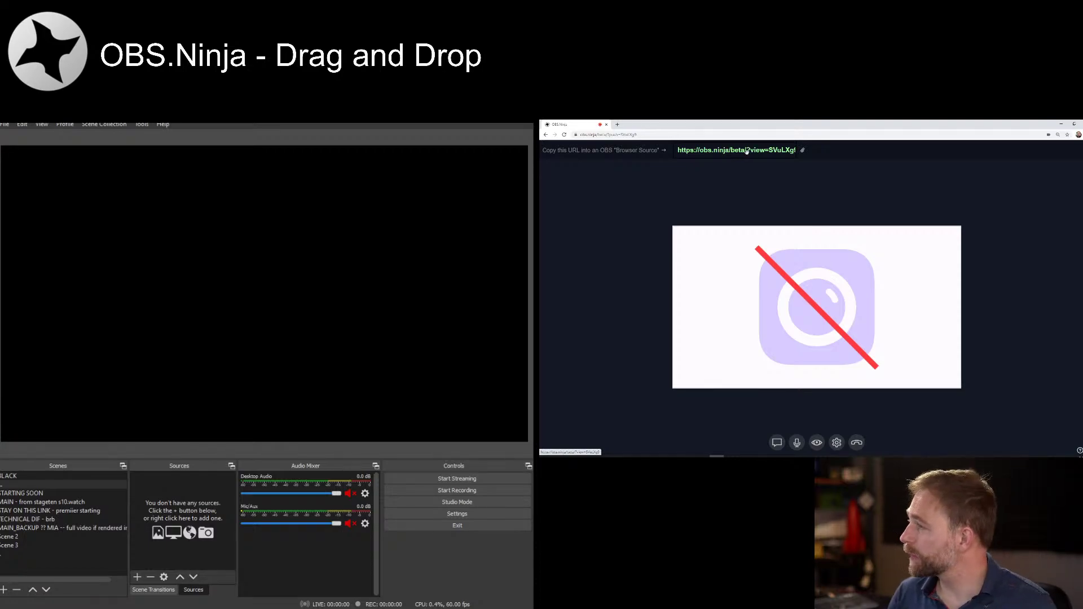
# Step: Add the camera view link as a centred browser source, keeping its audio controlled via OBS
pyautogui.moveTo(747, 151); pyautogui.dragTo(274, 296)
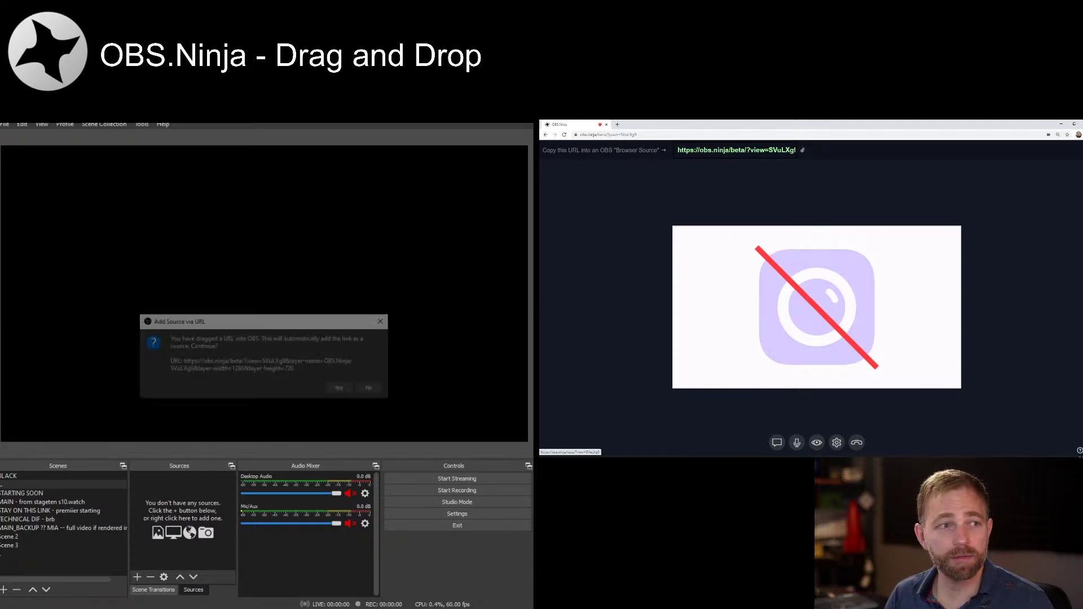
pyautogui.click(341, 389)
pyautogui.moveTo(157, 279); pyautogui.dragTo(228, 326)
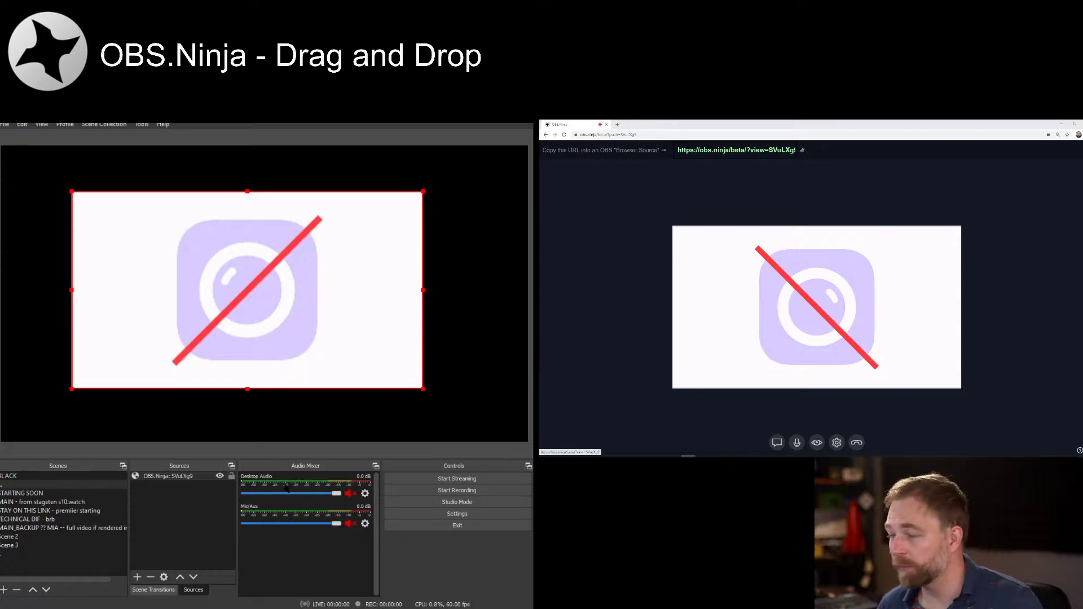
pyautogui.doubleClick(161, 479)
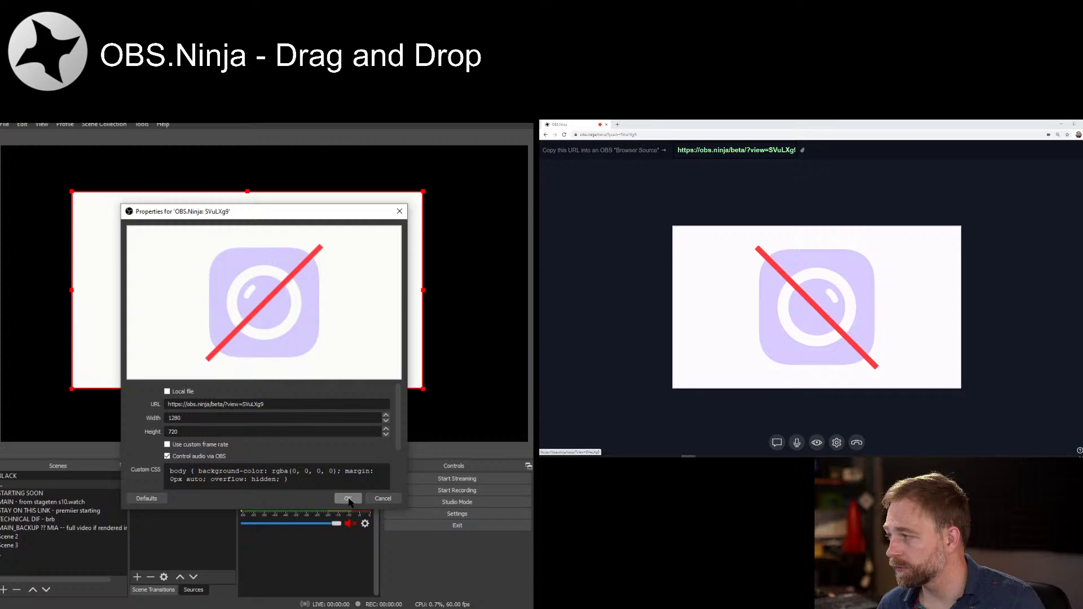
pyautogui.click(348, 498)
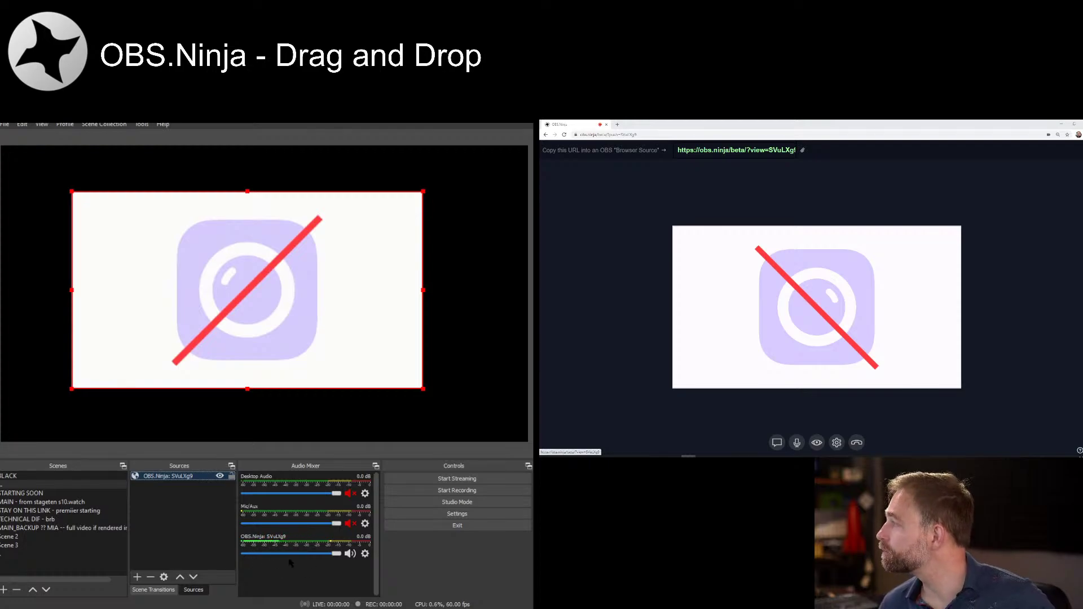
pyautogui.moveTo(621, 135); pyautogui.dragTo(650, 134)
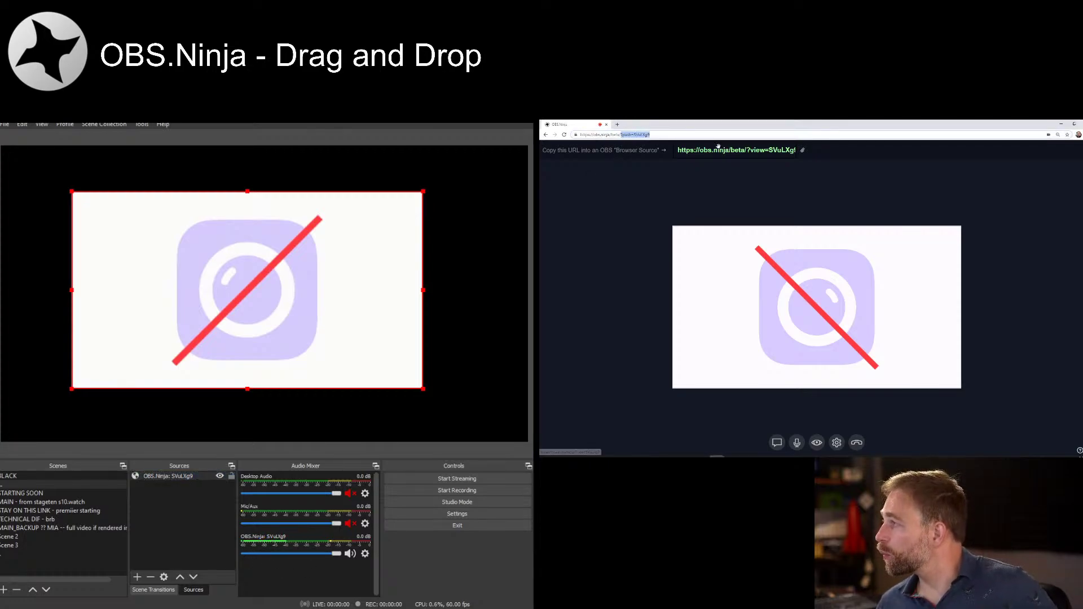
# Step: Remove ?push from the address, leave the page, and generate a reusable invite's links
pyautogui.press('BackSpace')
pyautogui.press('Return')
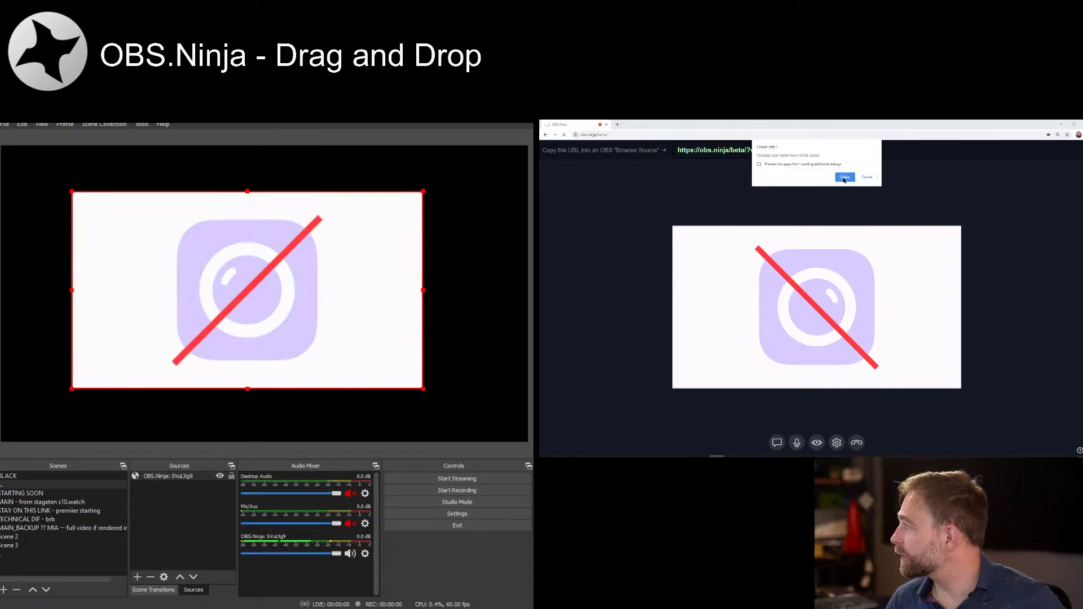
pyautogui.click(844, 178)
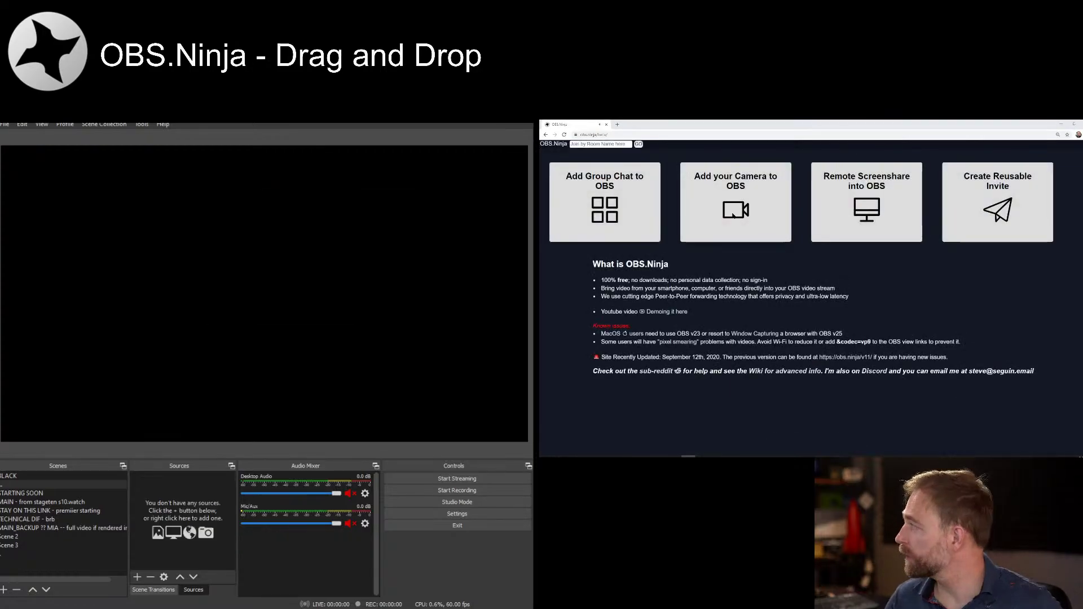
pyautogui.click(997, 206)
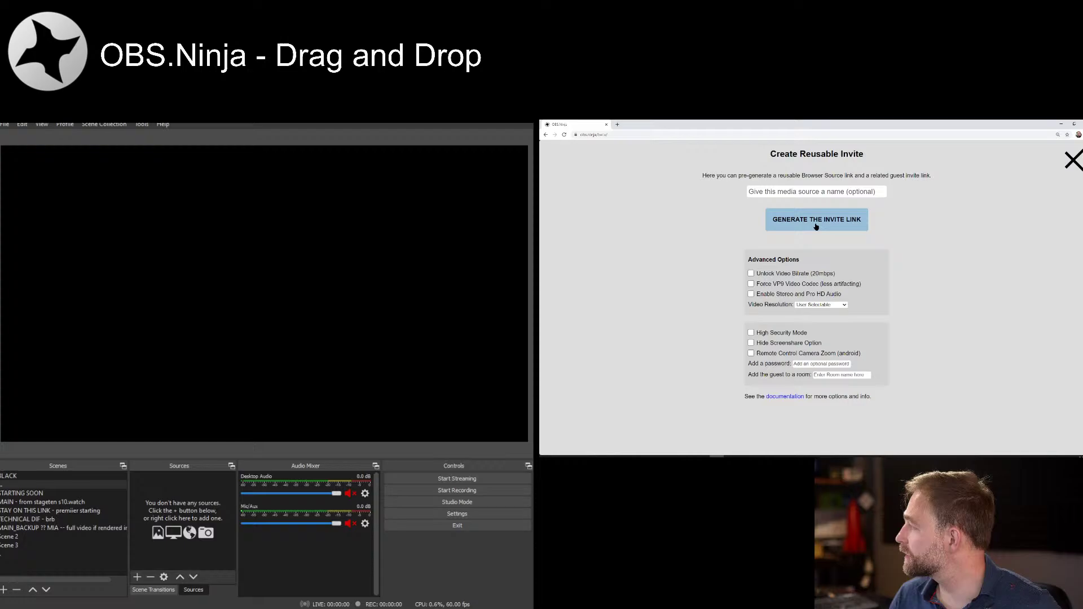
pyautogui.click(816, 226)
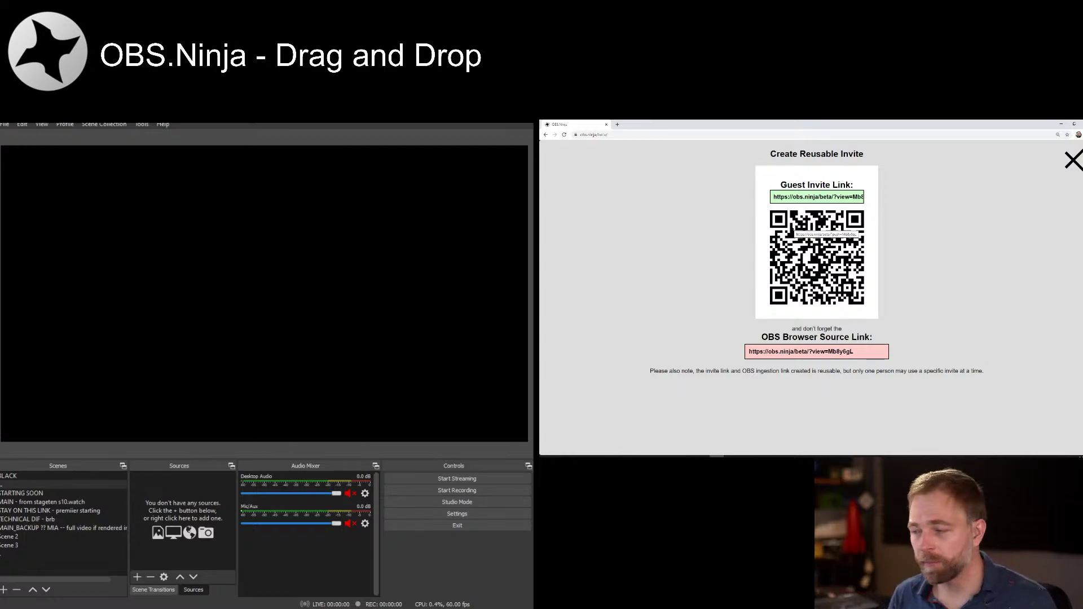
# Step: Open the guest invite link in a new tab and share the screen as that guest
pyautogui.click(802, 195)
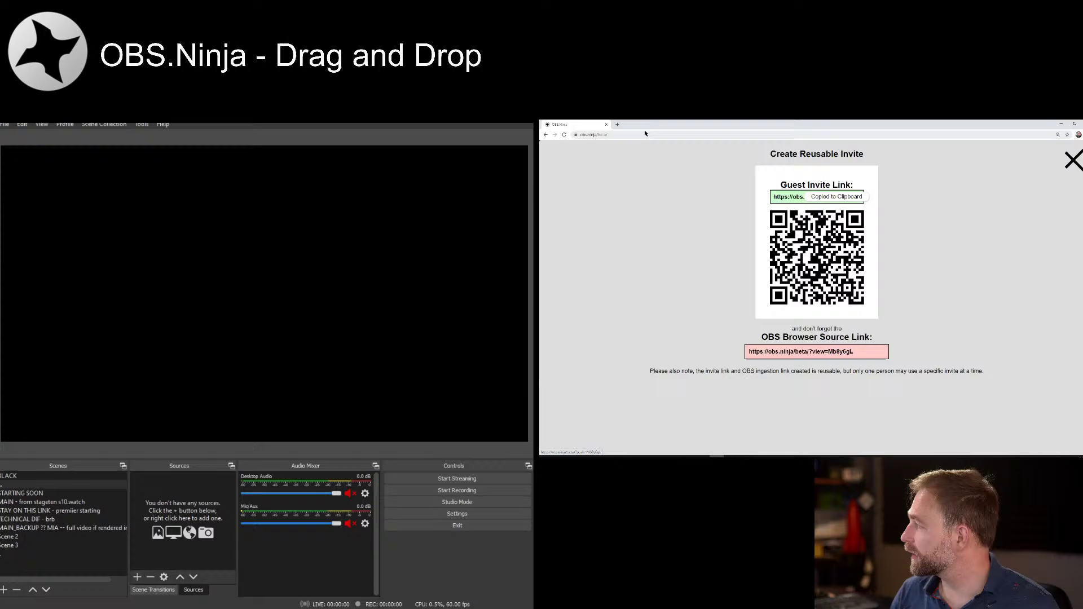
pyautogui.click(617, 124)
pyautogui.write('https://obs.ninja/beta/?push=Mb8y6gL')
pyautogui.press('Return')
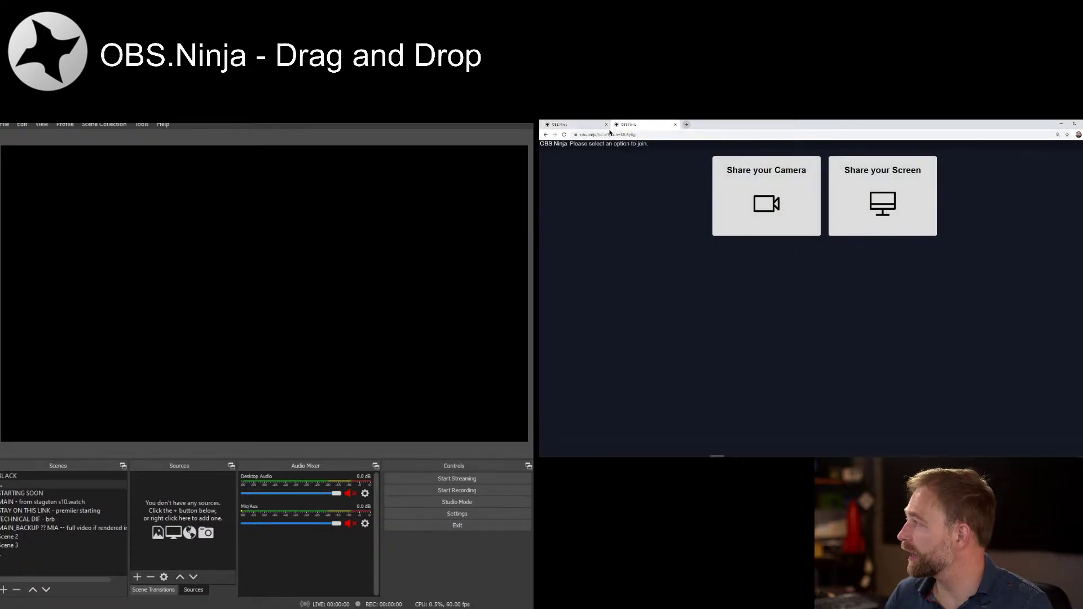
pyautogui.click(880, 194)
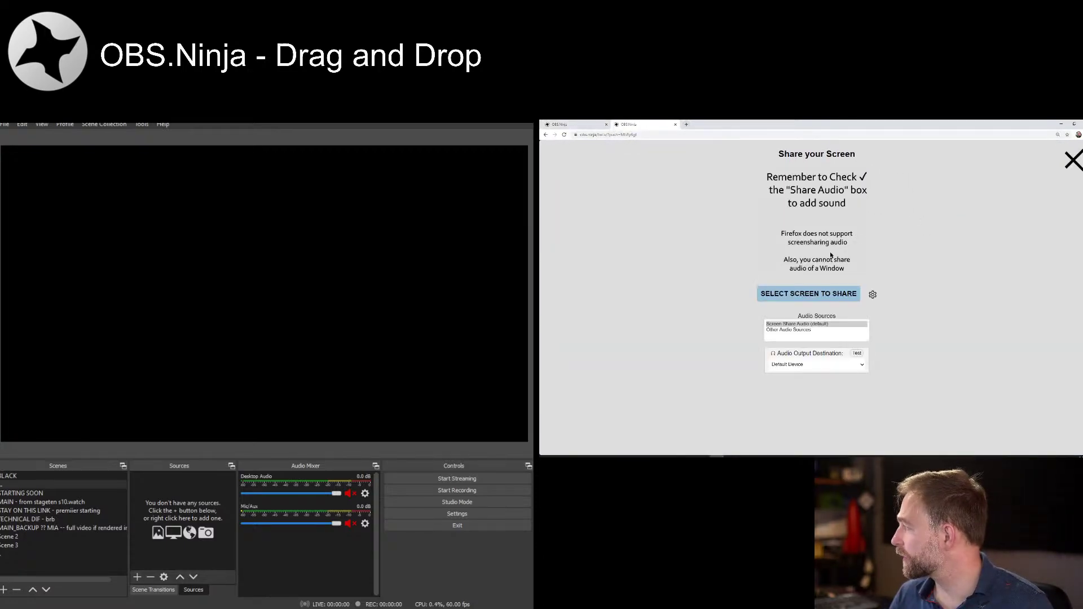
pyautogui.click(821, 293)
pyautogui.click(849, 195)
pyautogui.click(867, 309)
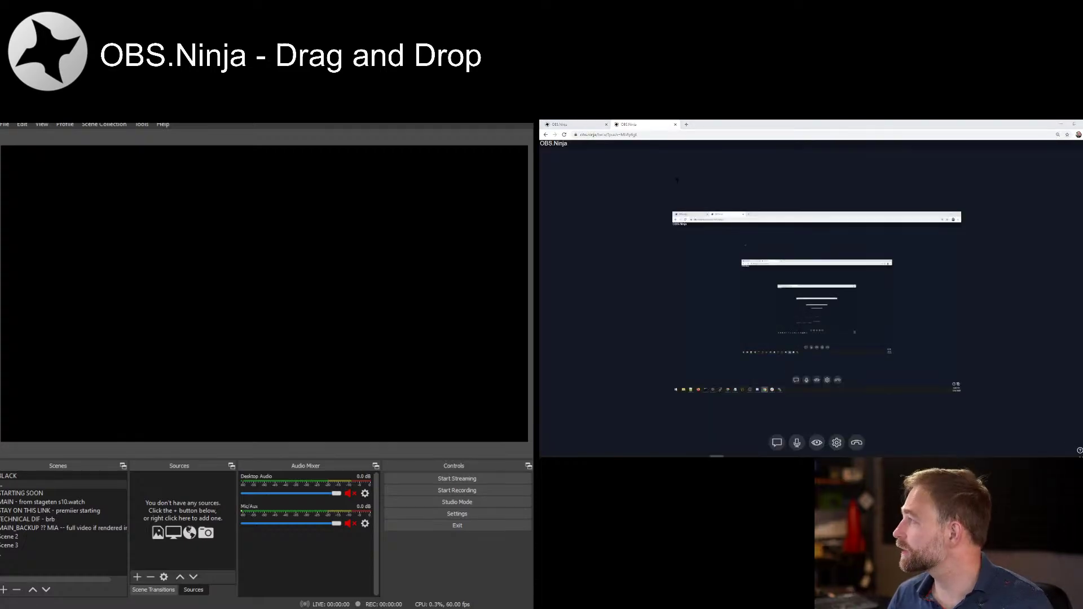
pyautogui.click(585, 123)
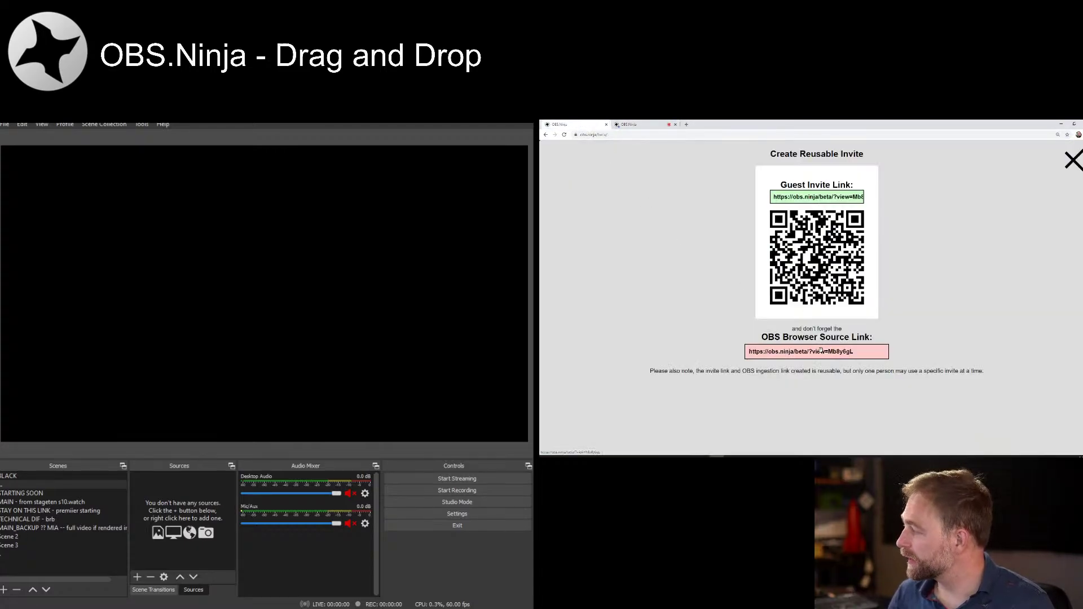
pyautogui.moveTo(820, 351); pyautogui.dragTo(316, 358)
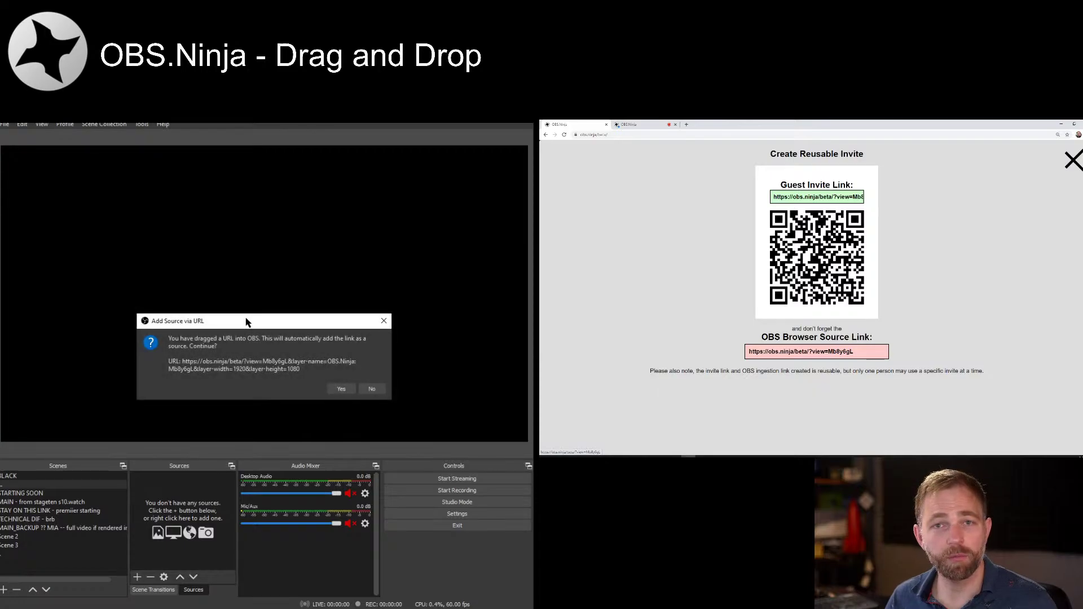
pyautogui.click(341, 390)
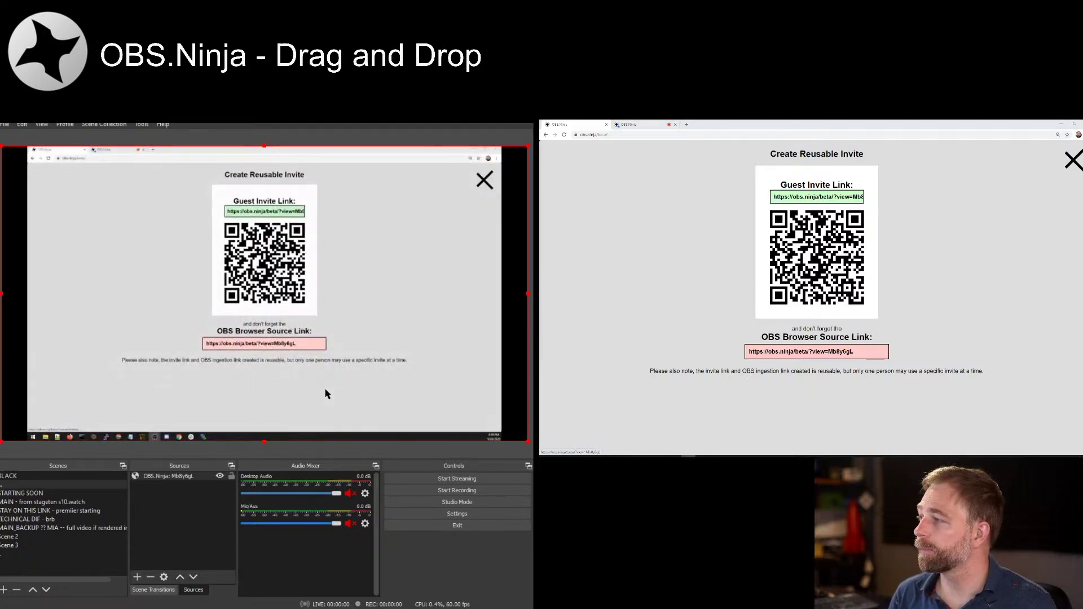
pyautogui.doubleClick(183, 478)
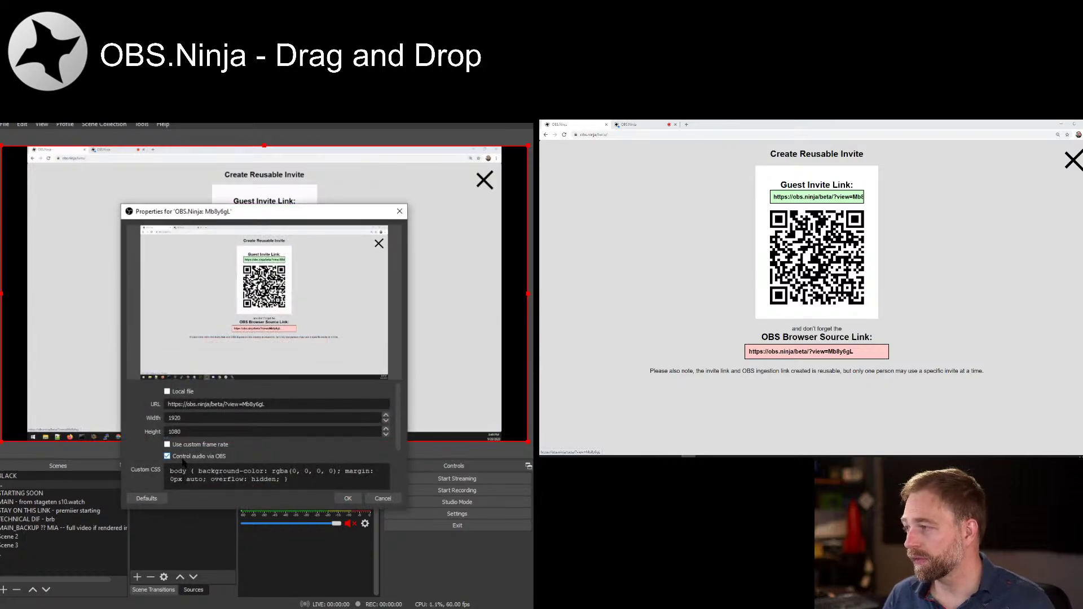
pyautogui.click(348, 498)
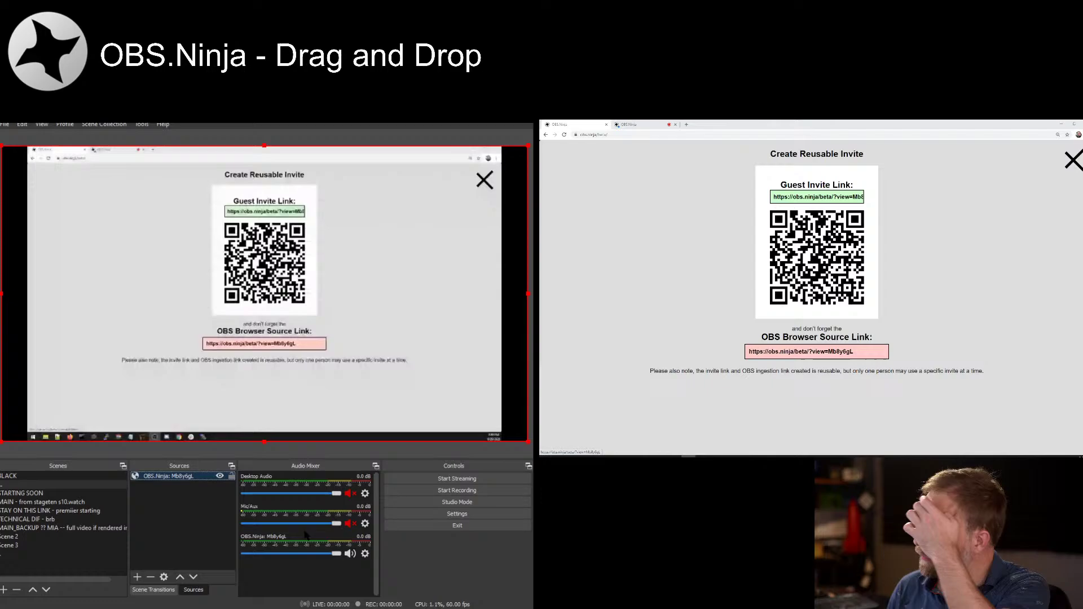
pyautogui.click(295, 329)
pyautogui.press('Delete')
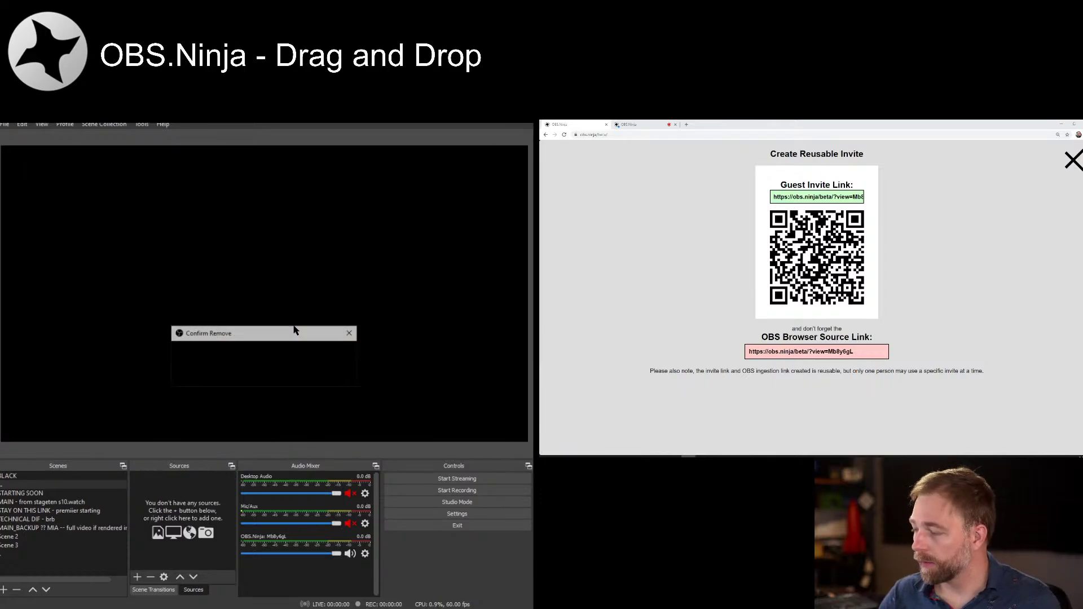
pyautogui.press('Return')
# Step: Create a group chat room named 'dfgsdfgsdfg' and enter its control center
pyautogui.click(610, 136)
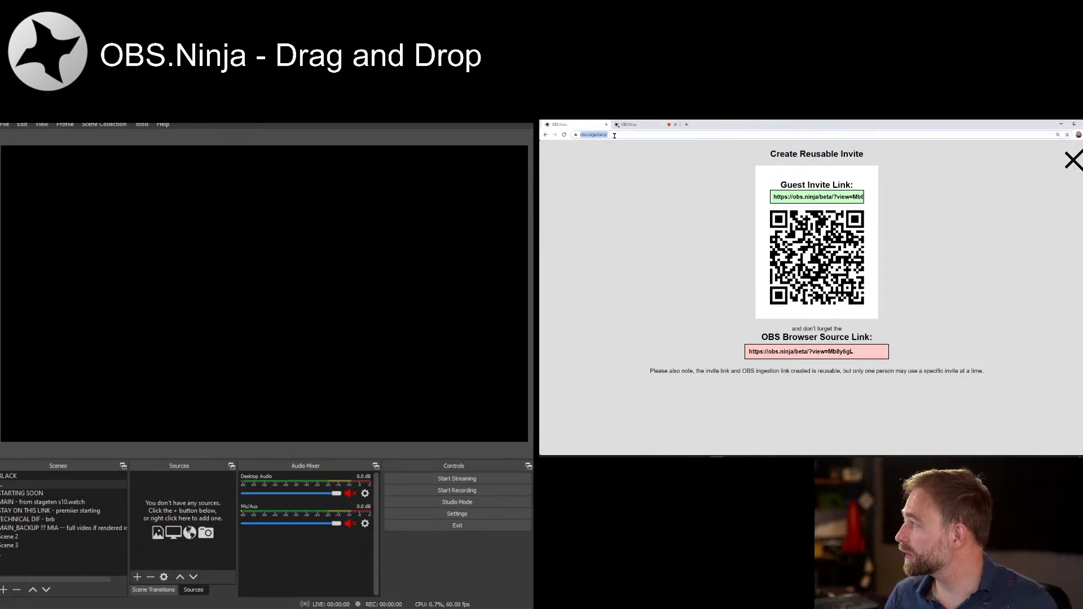
pyautogui.click(1075, 164)
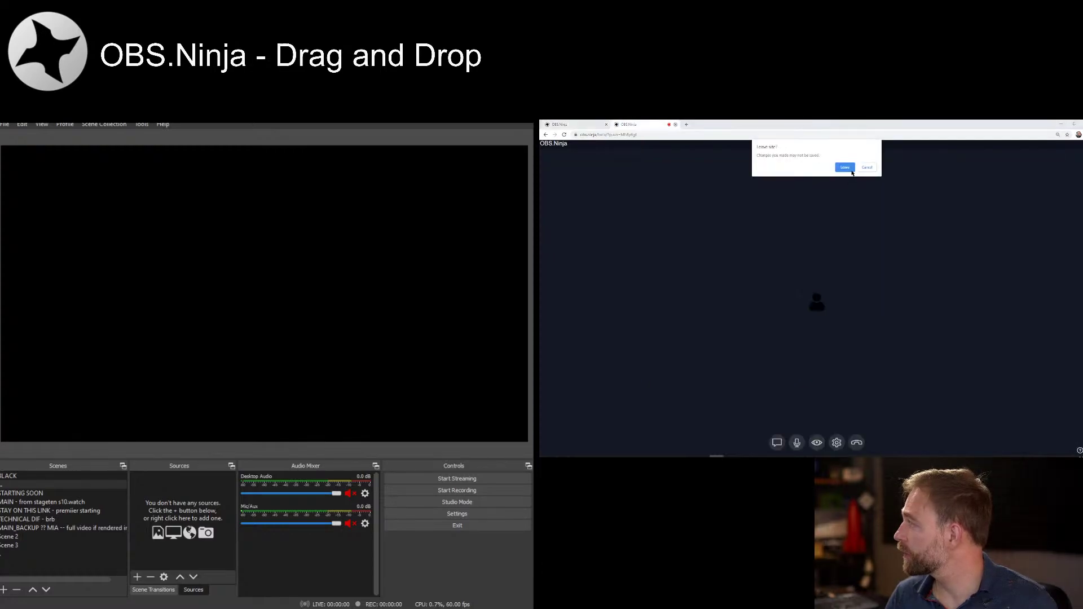
pyautogui.press('Return')
pyautogui.click(619, 226)
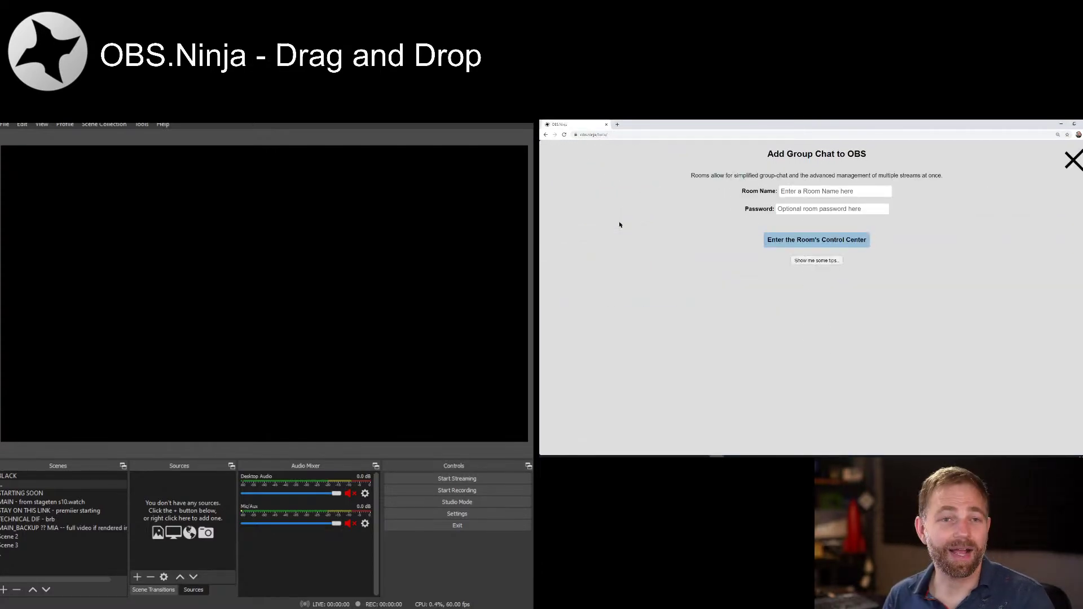
pyautogui.write('dfgsdfgsdfg')
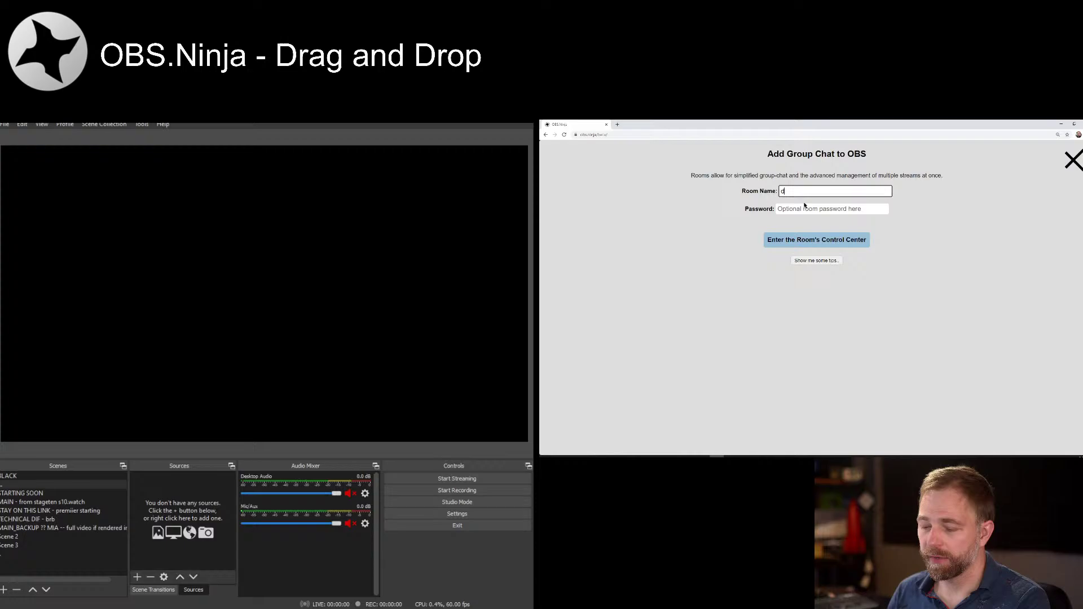
pyautogui.click(832, 237)
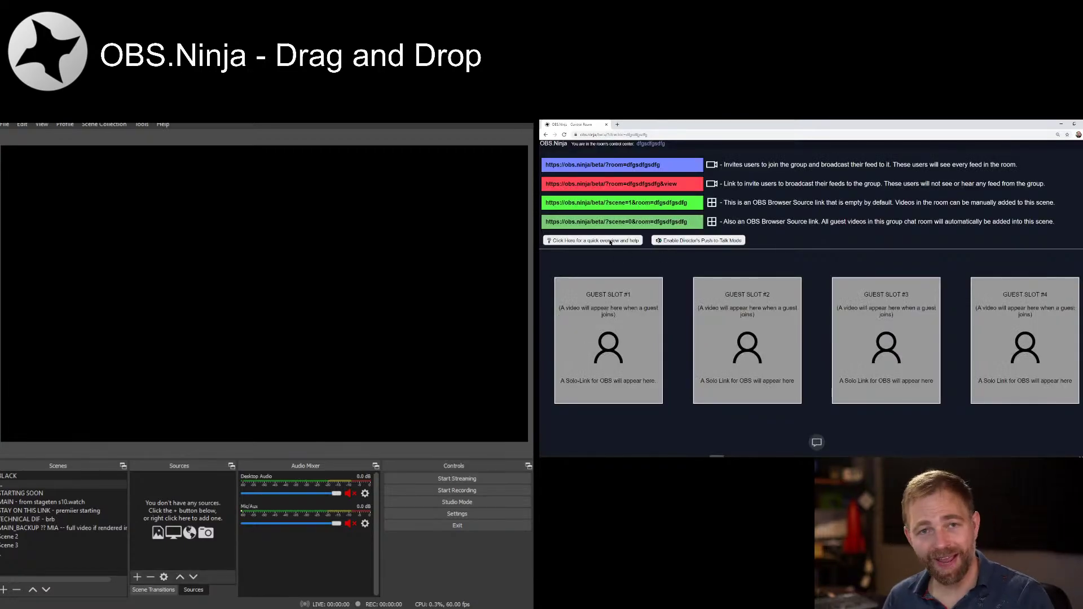
# Step: Join the room from its invite link in a new tab, sharing the screen
pyautogui.click(601, 164)
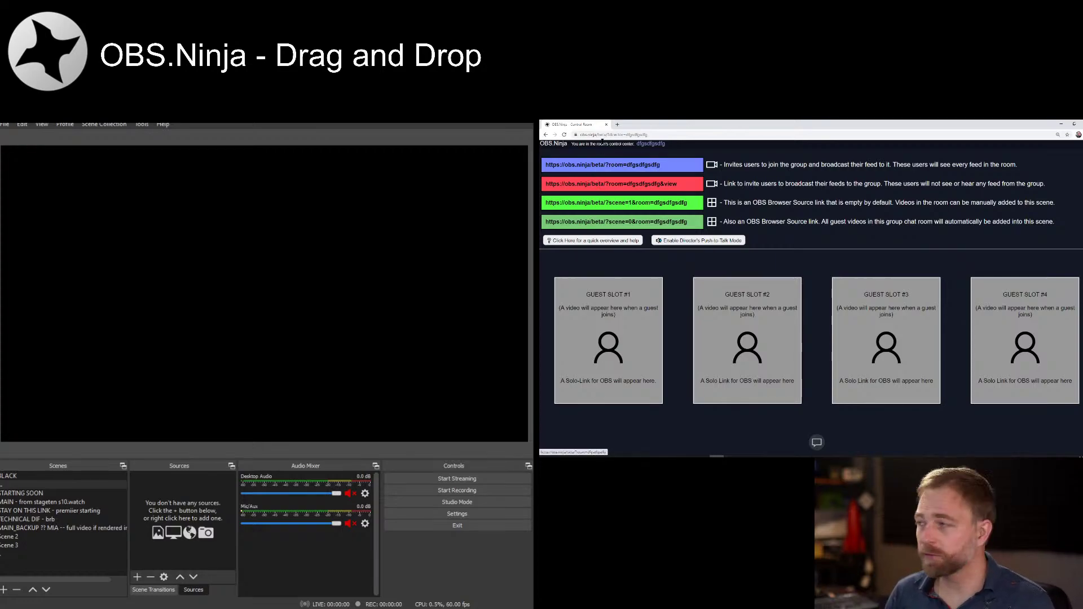
pyautogui.click(617, 124)
pyautogui.hotkey('ctrl', 'v')
pyautogui.press('Return')
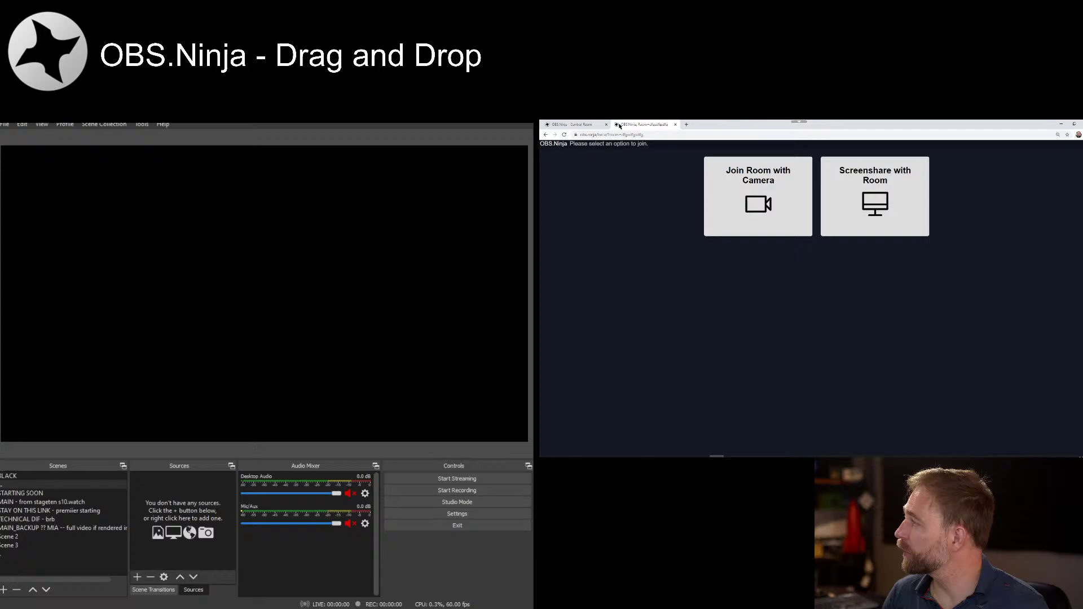
pyautogui.click(829, 188)
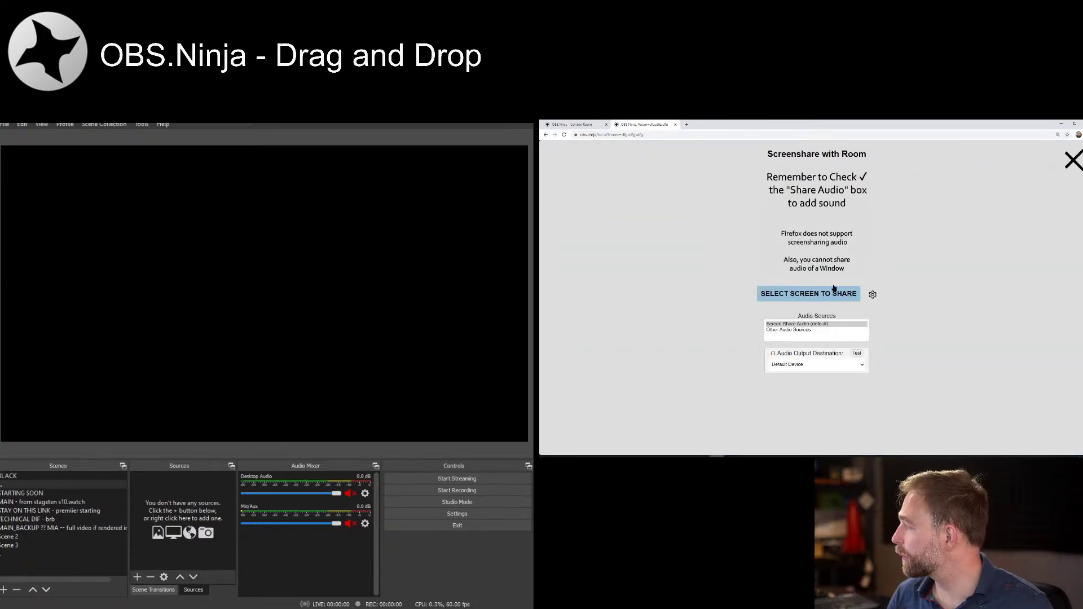
pyautogui.click(829, 293)
pyautogui.click(867, 309)
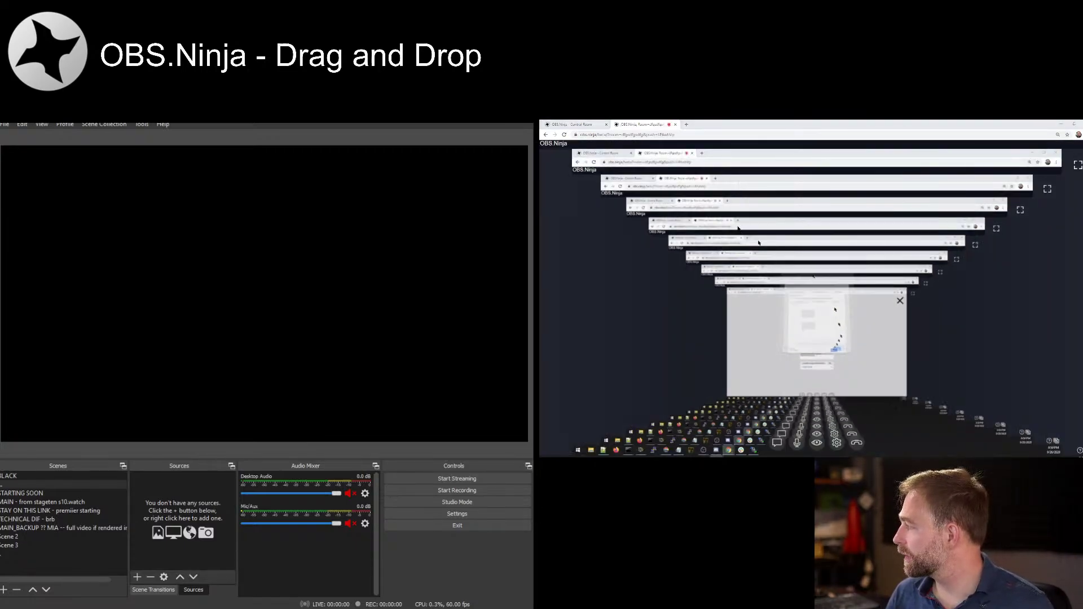
pyautogui.hotkey('ctrl', '1')
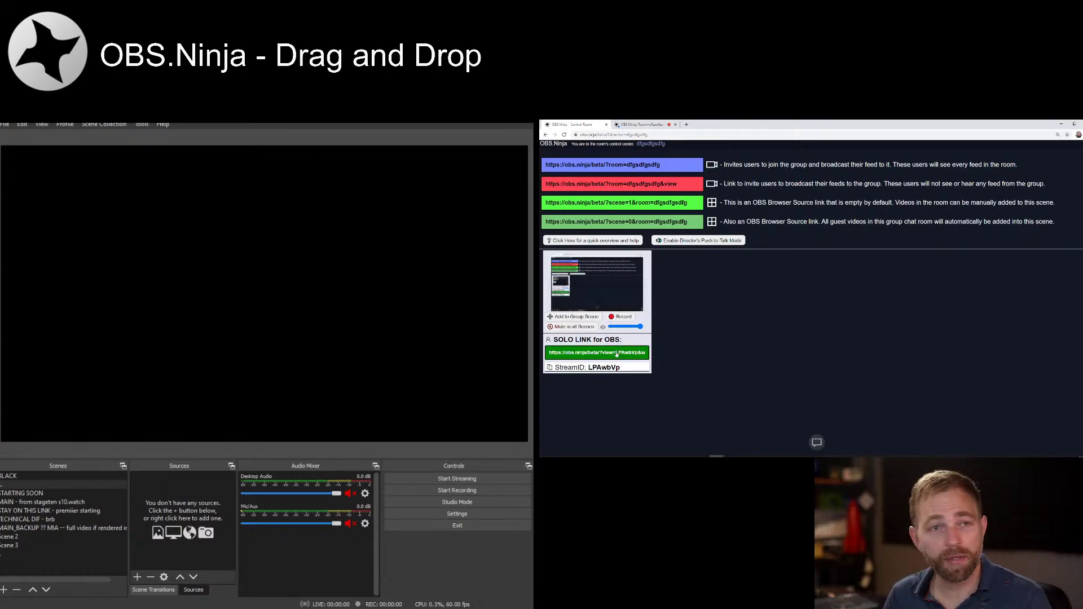
# Step: Add then delete the guest's solo-link source, and add the room's scene=0 link as OBS.Ninja (2)
pyautogui.moveTo(617, 354); pyautogui.dragTo(197, 378)
pyautogui.click(286, 396)
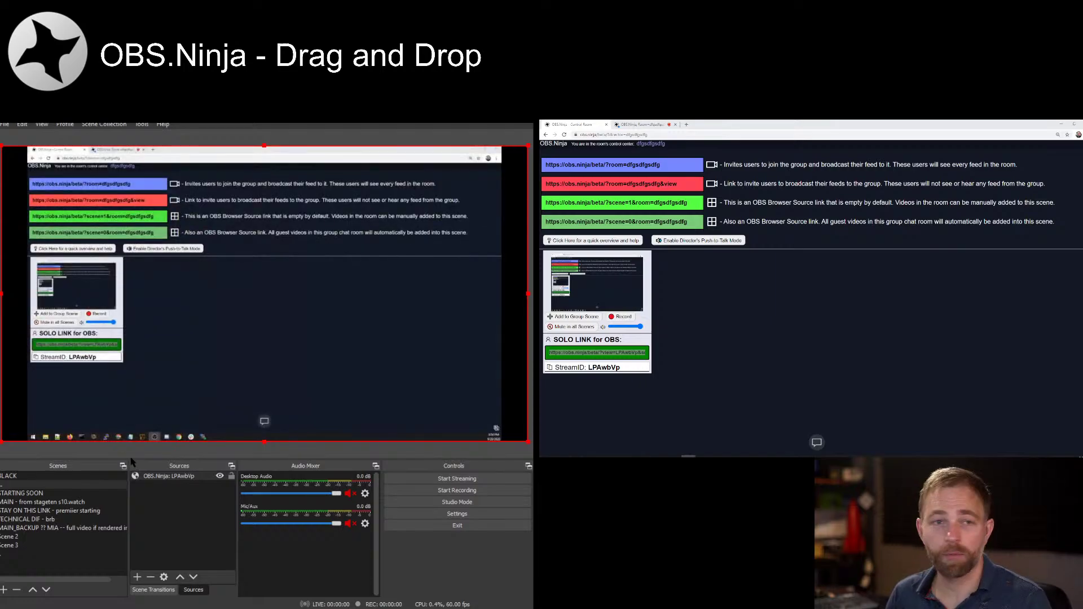
pyautogui.press('Delete')
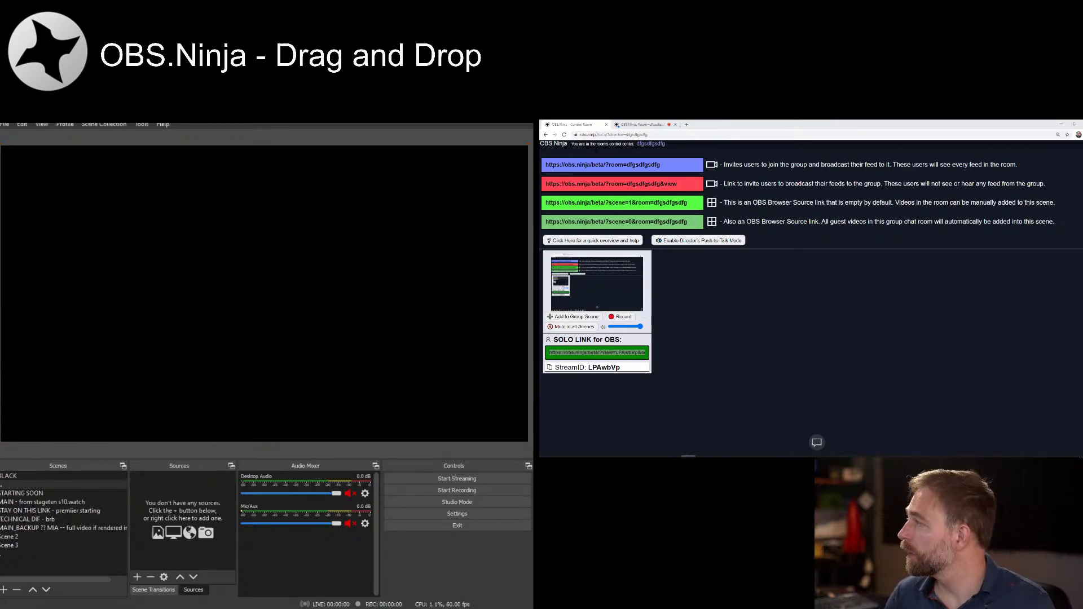
pyautogui.moveTo(638, 221); pyautogui.dragTo(199, 354)
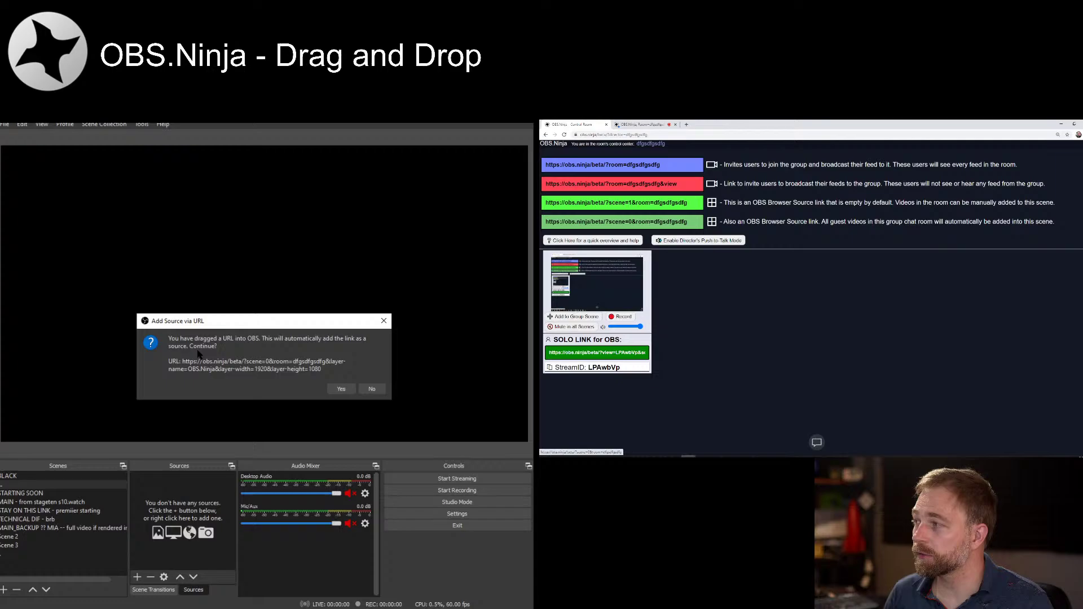
pyautogui.click(340, 388)
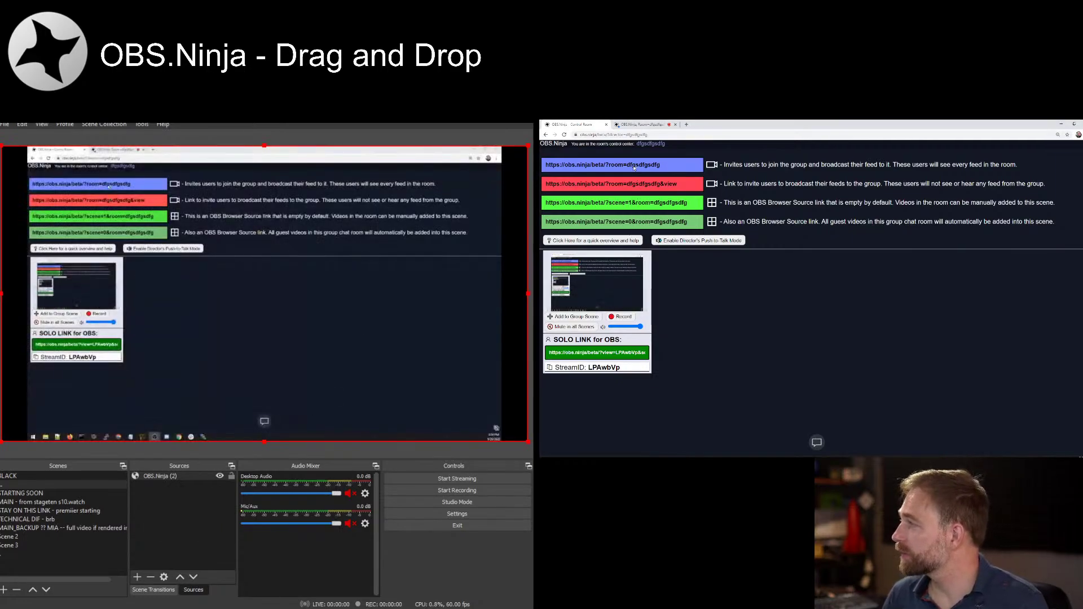
# Step: Join the room in a new tab with the Logi Capture camera, then return to the control center
pyautogui.moveTo(634, 167); pyautogui.dragTo(686, 125)
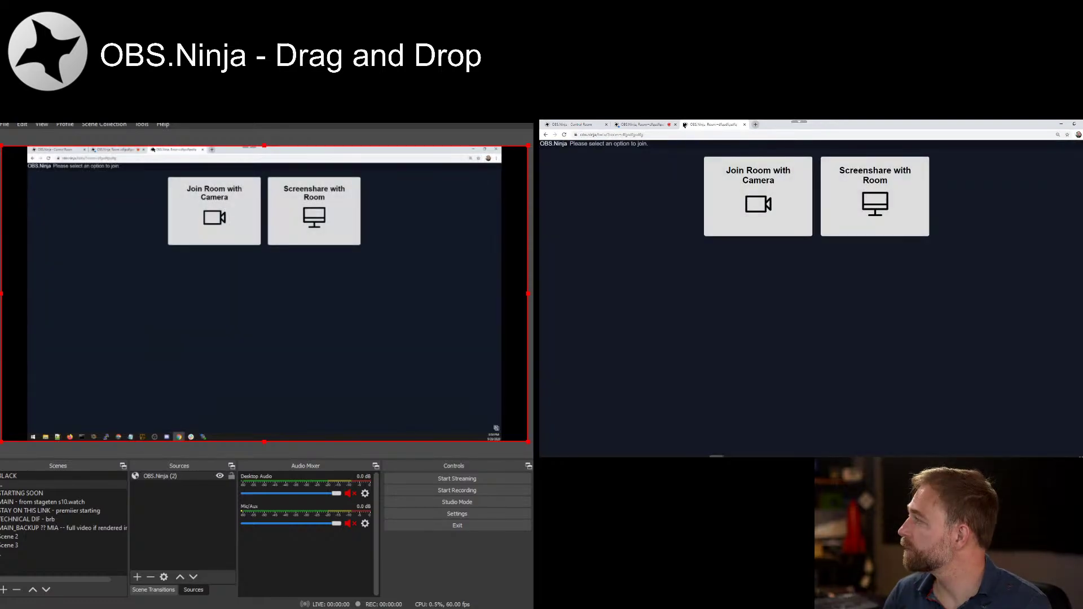
pyautogui.click(792, 222)
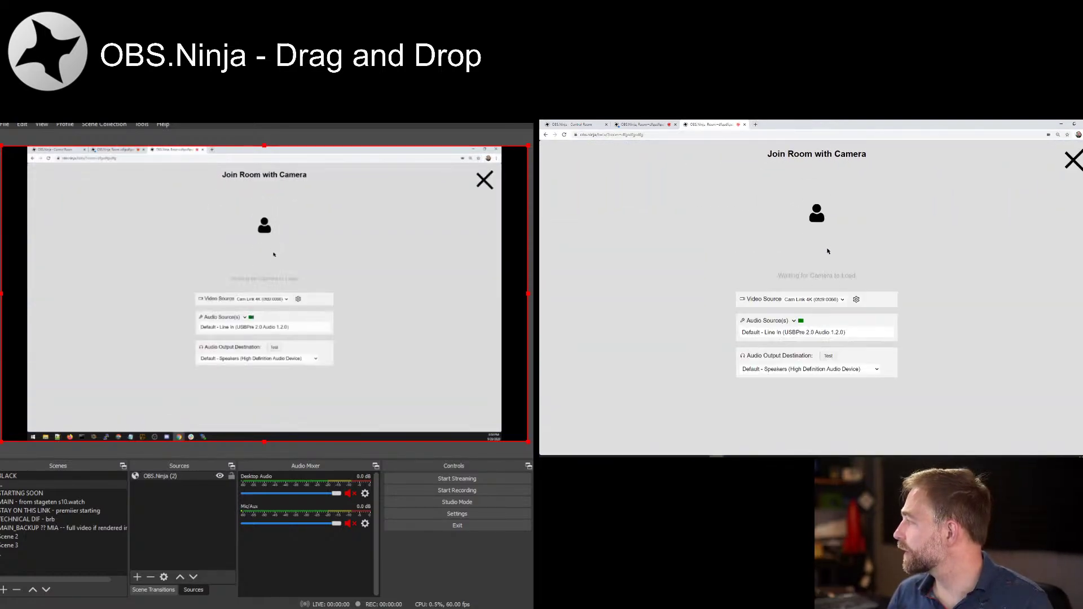
pyautogui.click(814, 299)
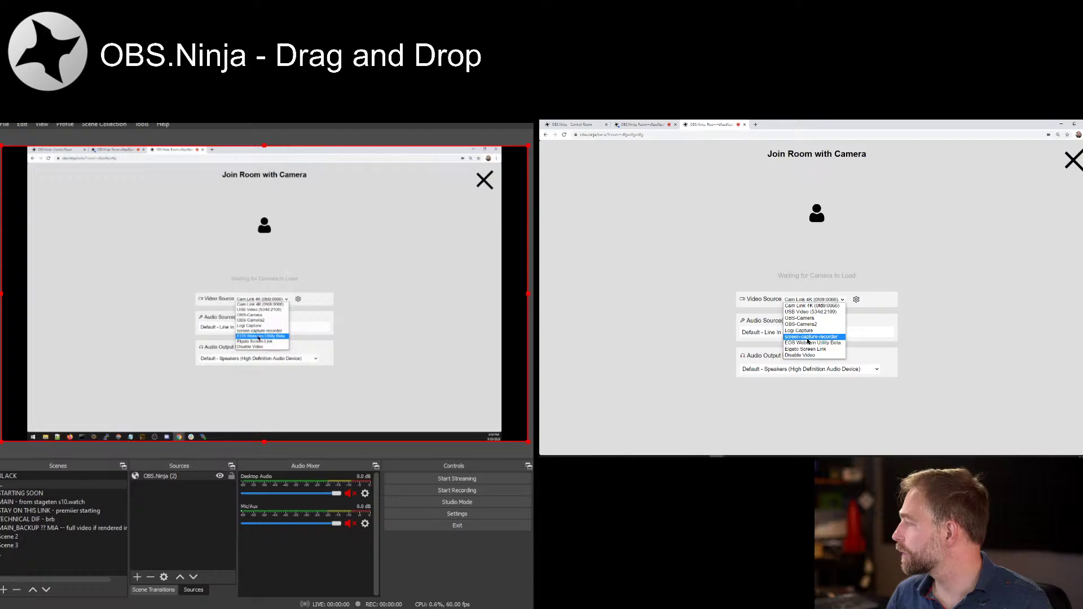
pyautogui.click(808, 341)
pyautogui.click(869, 196)
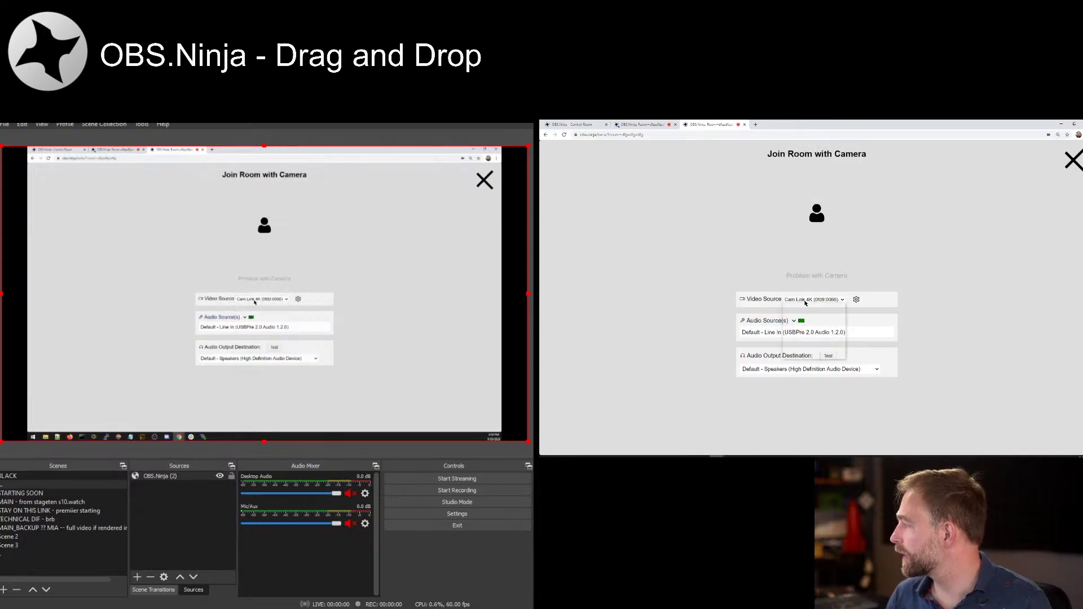
pyautogui.click(814, 299)
pyautogui.click(818, 297)
pyautogui.click(817, 275)
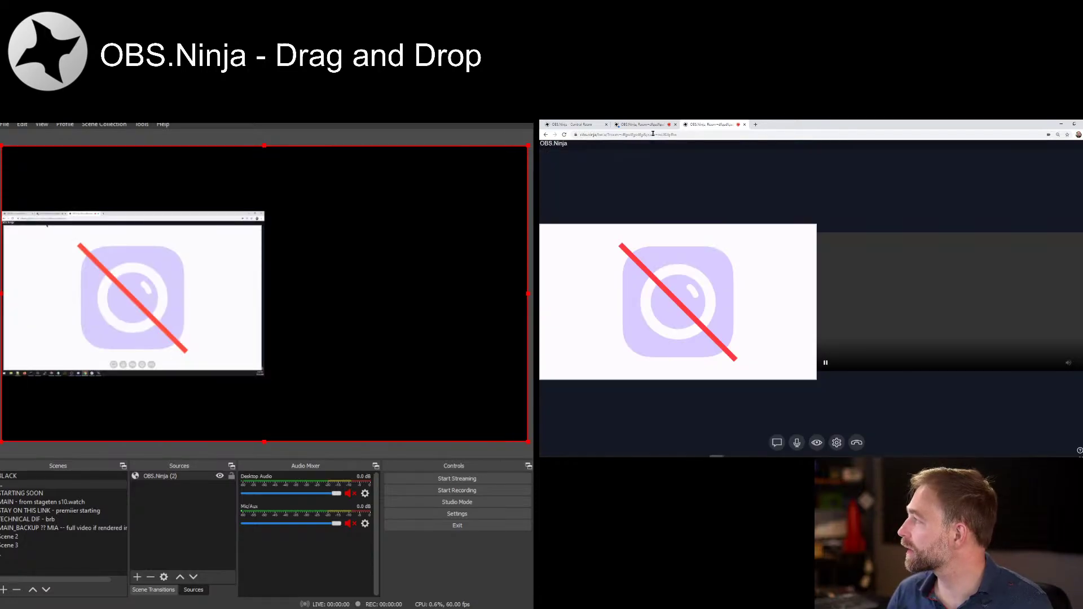
pyautogui.hotkey('ctrl', '1')
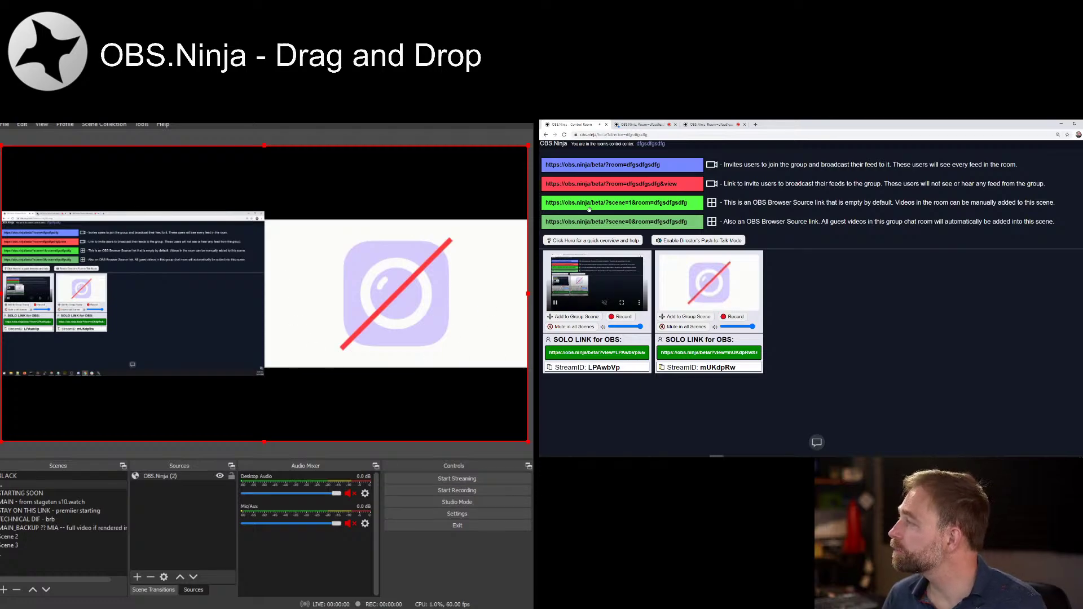
# Step: Replace the OBS.Ninja (2) source with a browser source from the manually curated scene link
pyautogui.press('Delete')
pyautogui.press('Return')
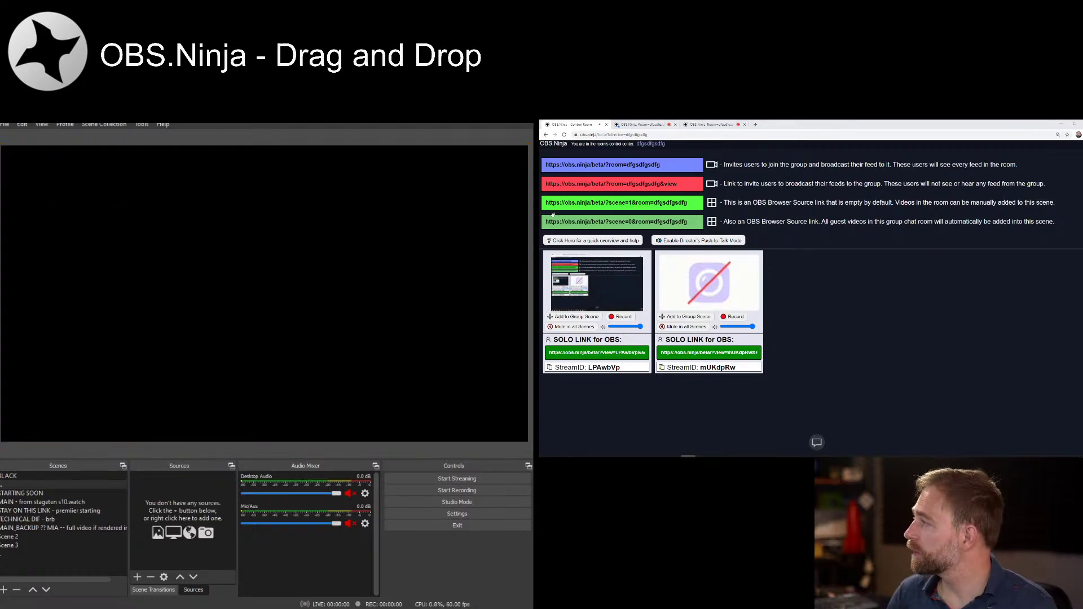
pyautogui.moveTo(641, 199); pyautogui.dragTo(243, 327)
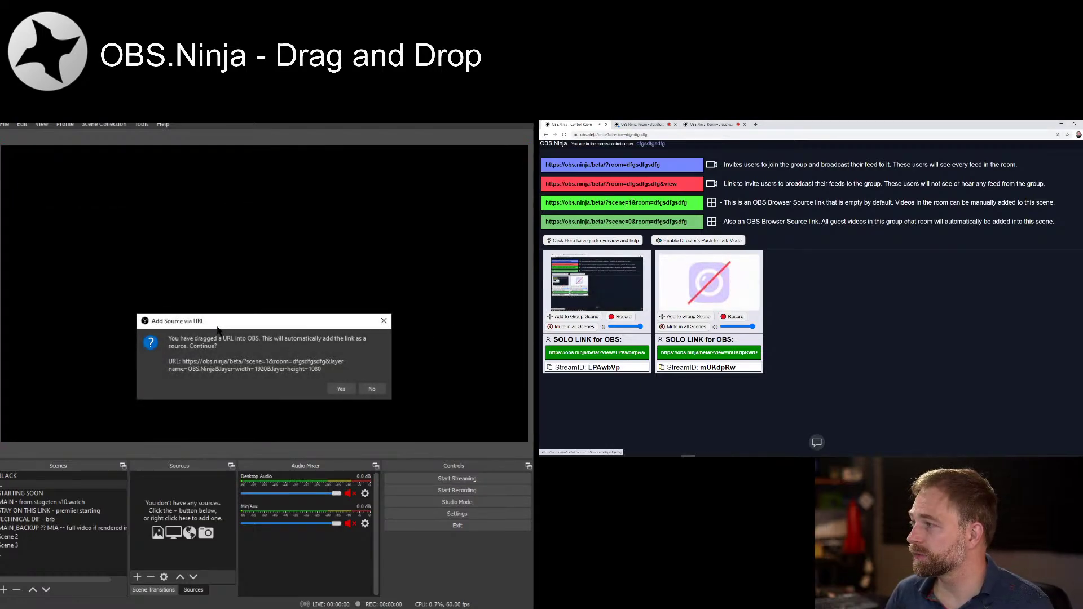
pyautogui.click(342, 388)
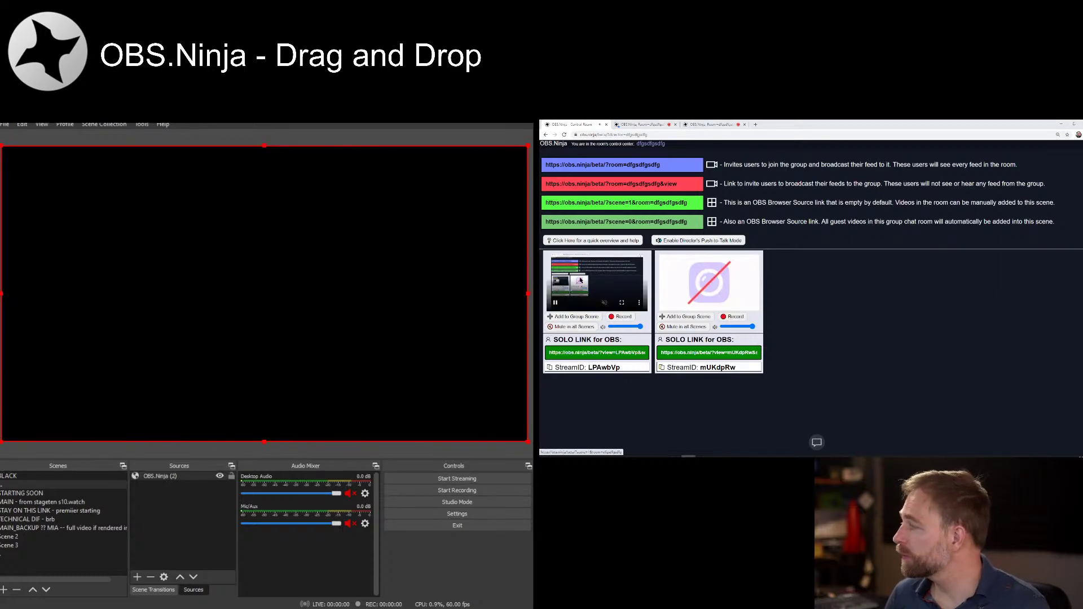
# Step: Toggle both guests in and out of the group scene, ending with both removed
pyautogui.click(578, 317)
pyautogui.click(578, 318)
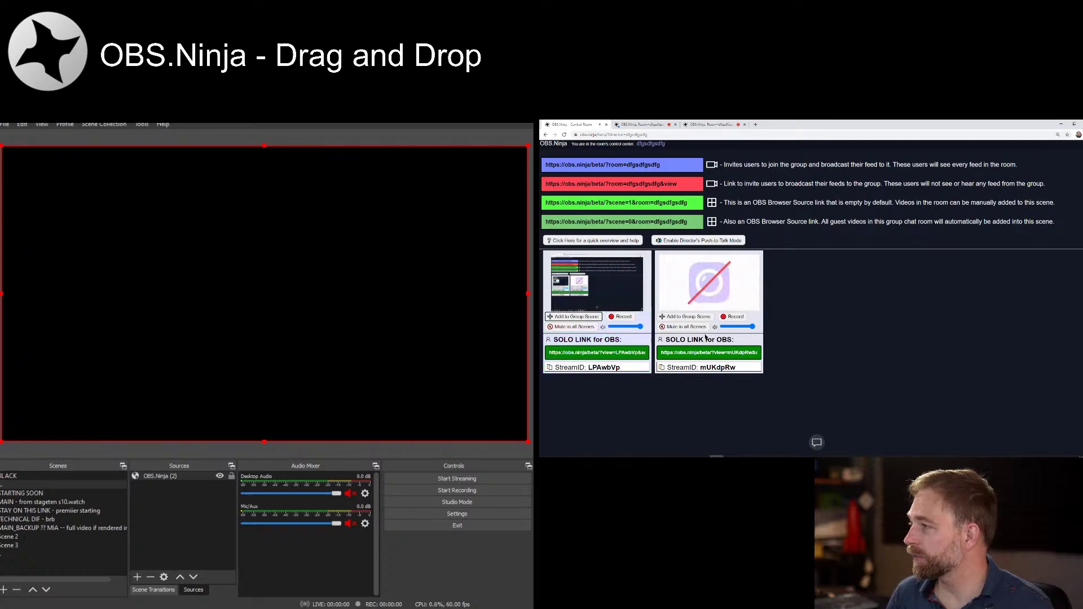
pyautogui.click(686, 317)
pyautogui.click(686, 317)
pyautogui.click(685, 318)
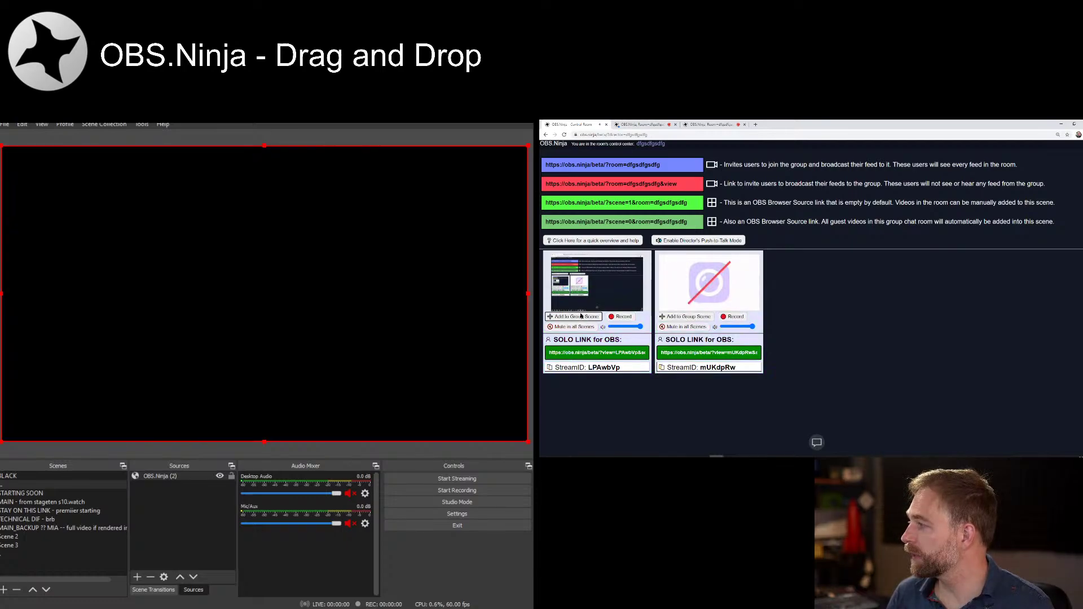
pyautogui.click(685, 318)
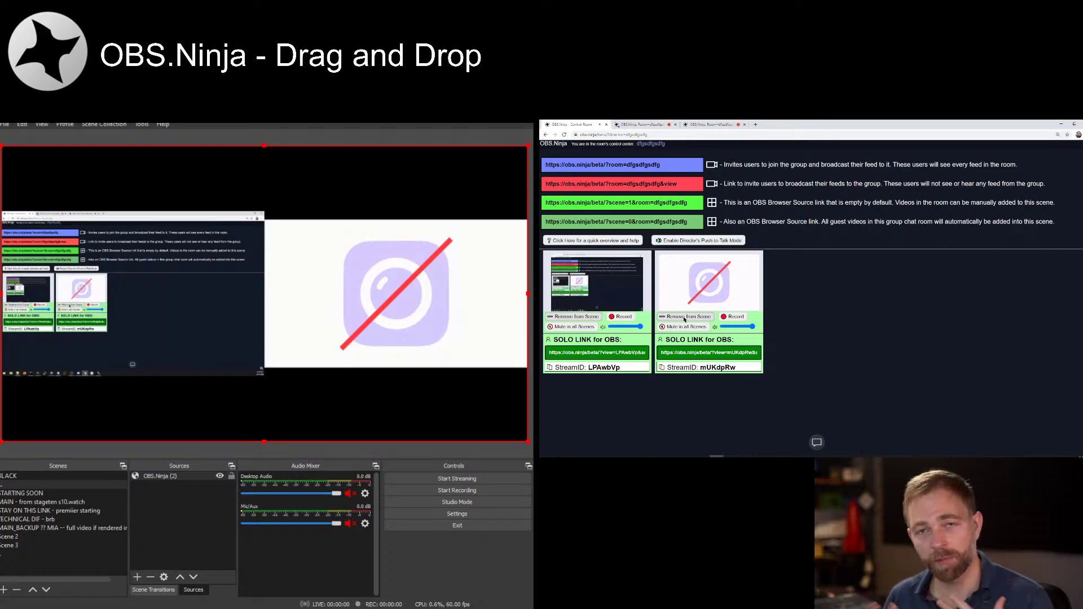
pyautogui.click(685, 318)
pyautogui.click(685, 318)
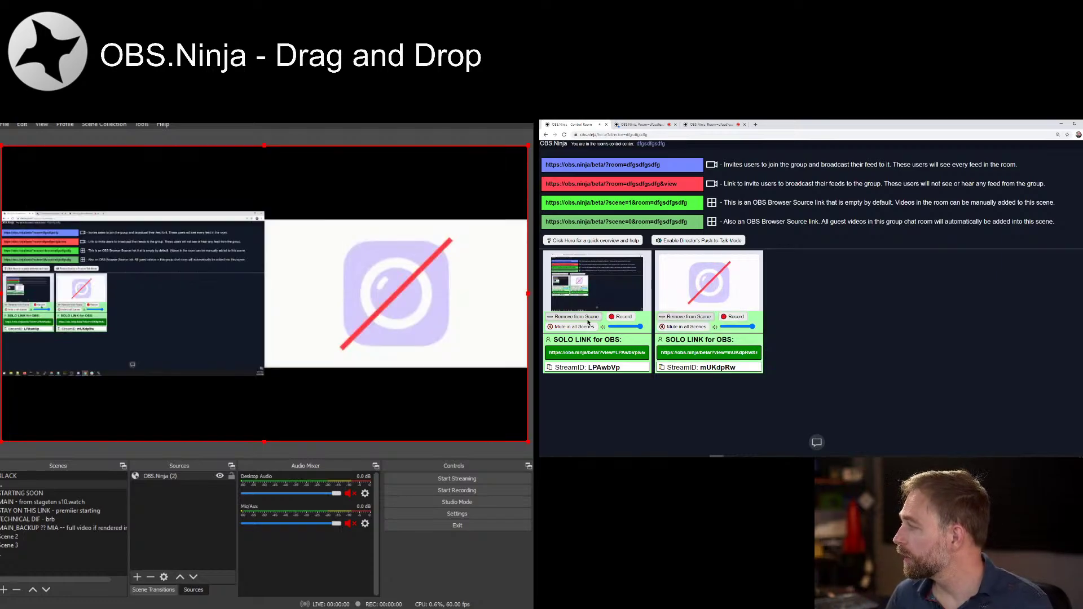
pyautogui.click(575, 318)
pyautogui.click(575, 318)
pyautogui.click(575, 318)
pyautogui.click(575, 319)
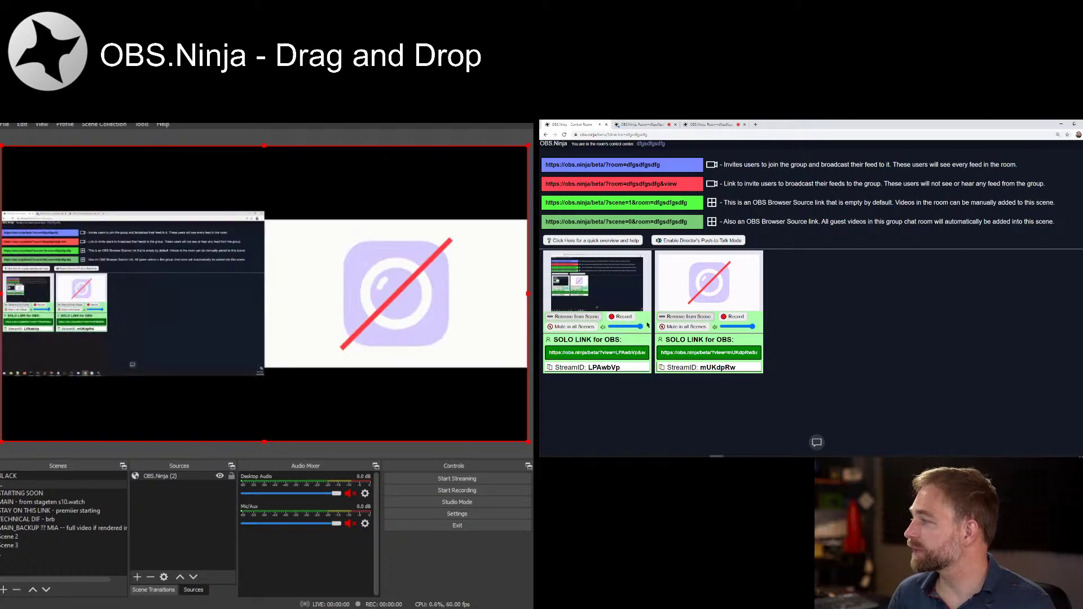
pyautogui.click(590, 317)
pyautogui.click(674, 317)
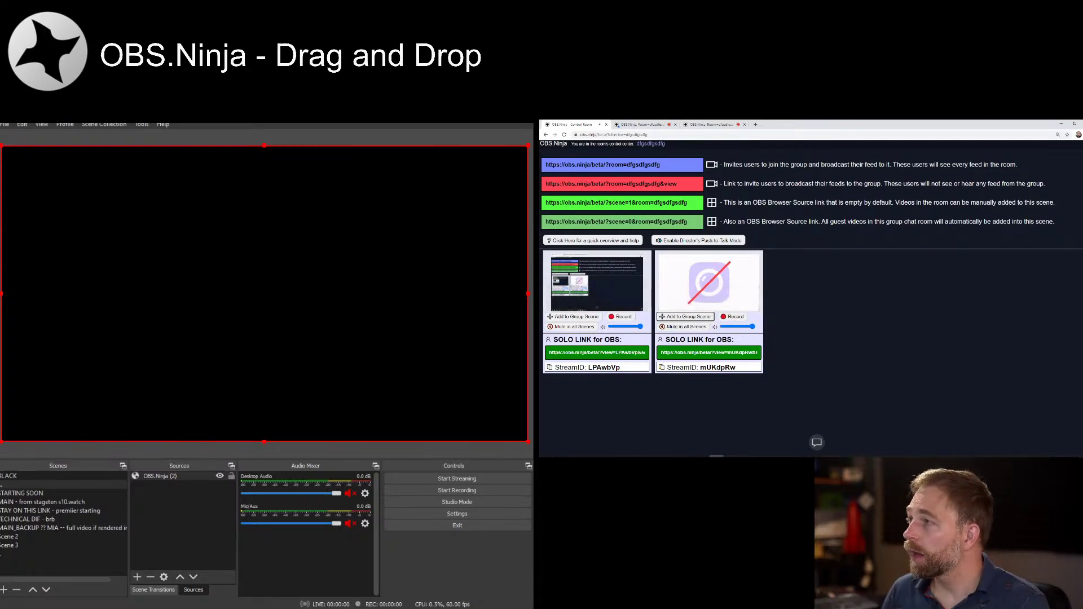
pyautogui.click(39, 125)
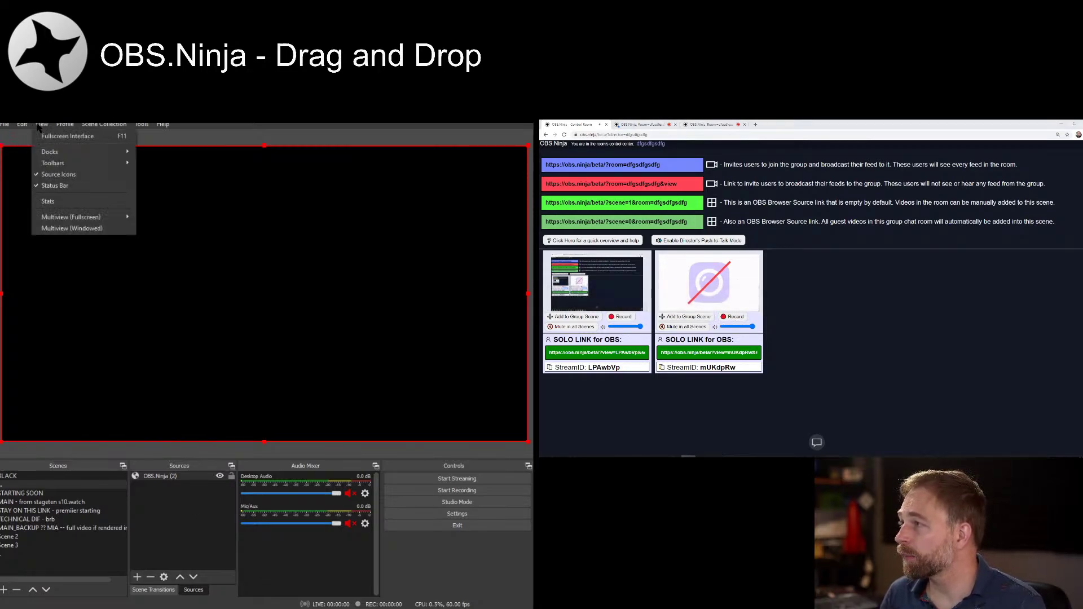
pyautogui.moveTo(73, 155)
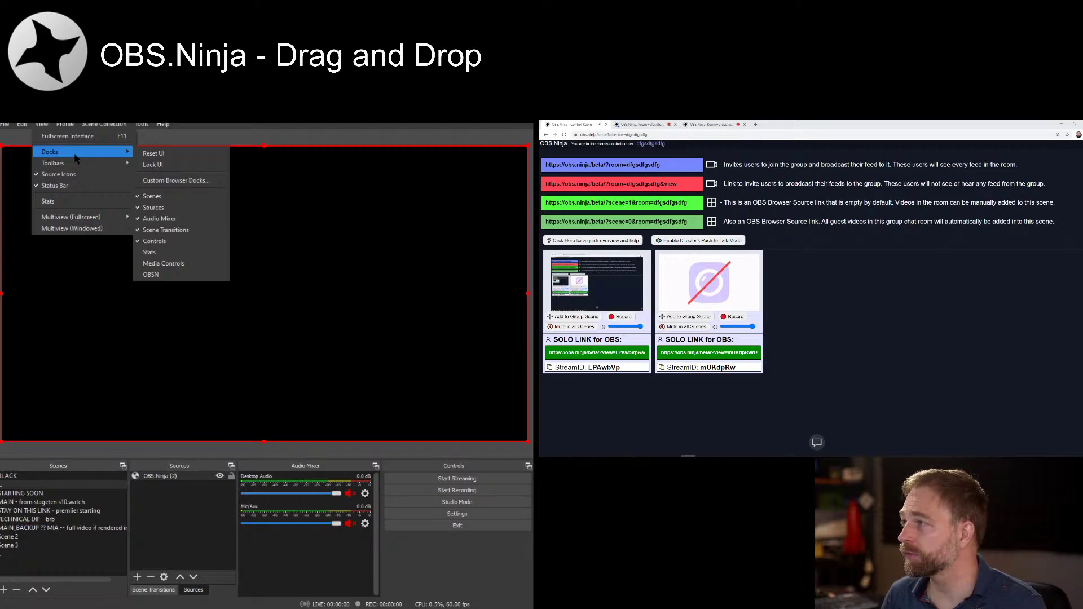
pyautogui.click(176, 181)
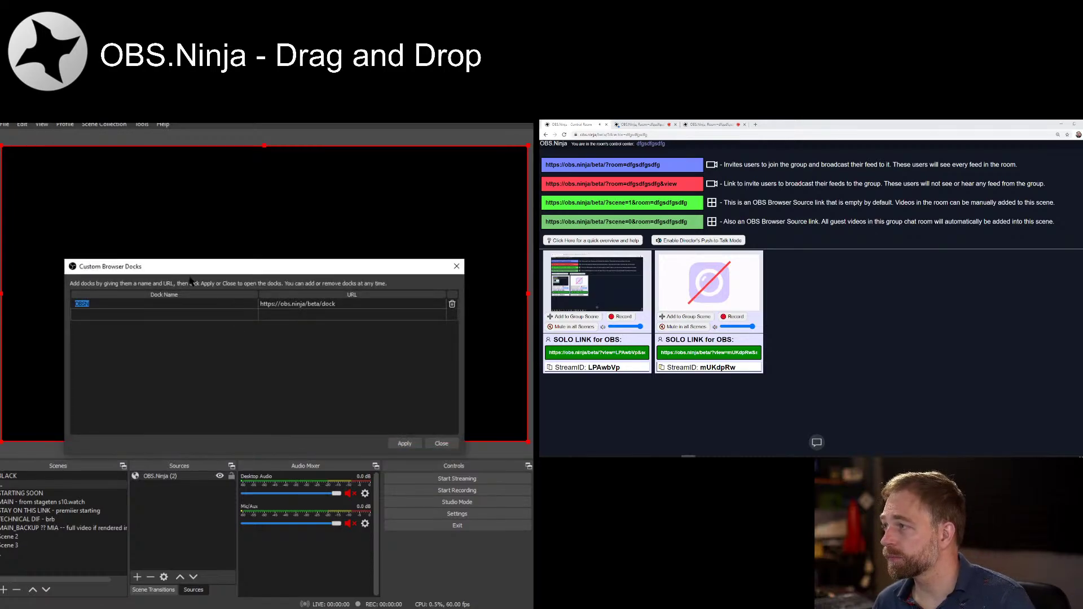
pyautogui.moveTo(185, 267); pyautogui.dragTo(112, 210)
pyautogui.click(67, 251)
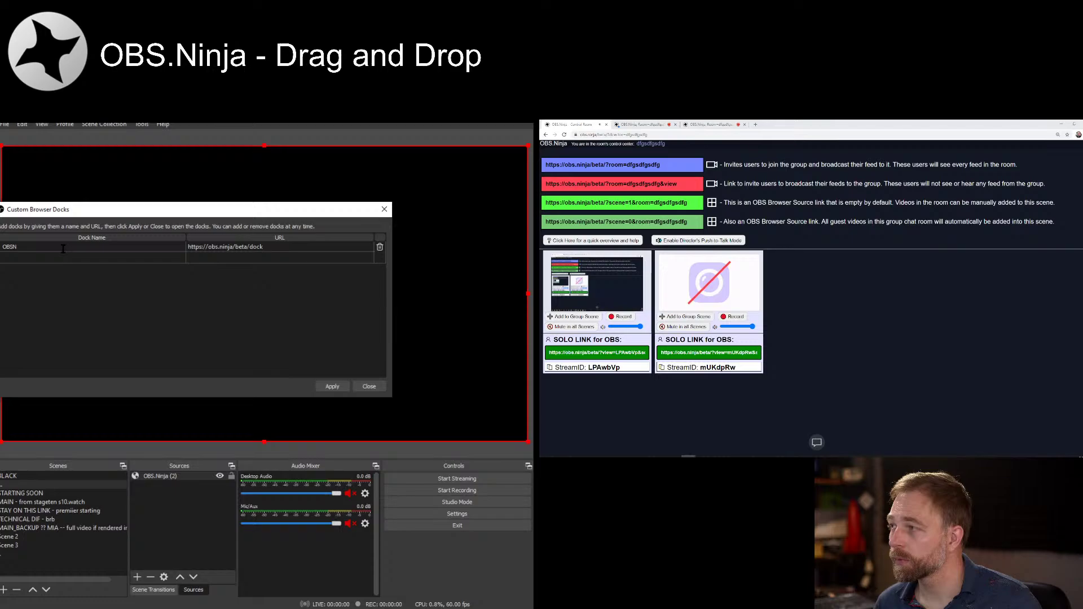
pyautogui.doubleClick(288, 249)
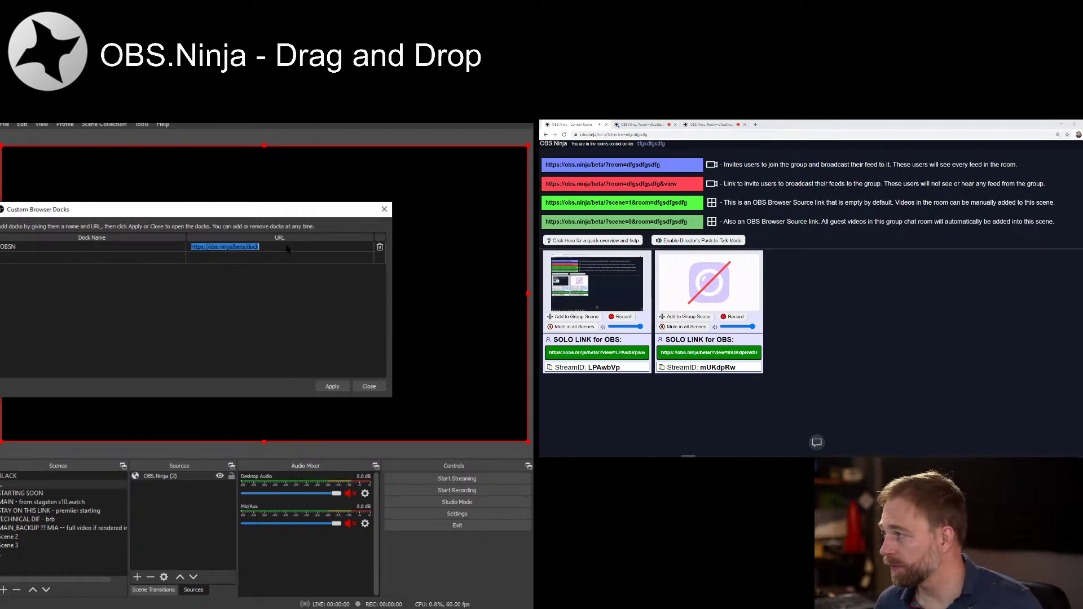
pyautogui.click(206, 247)
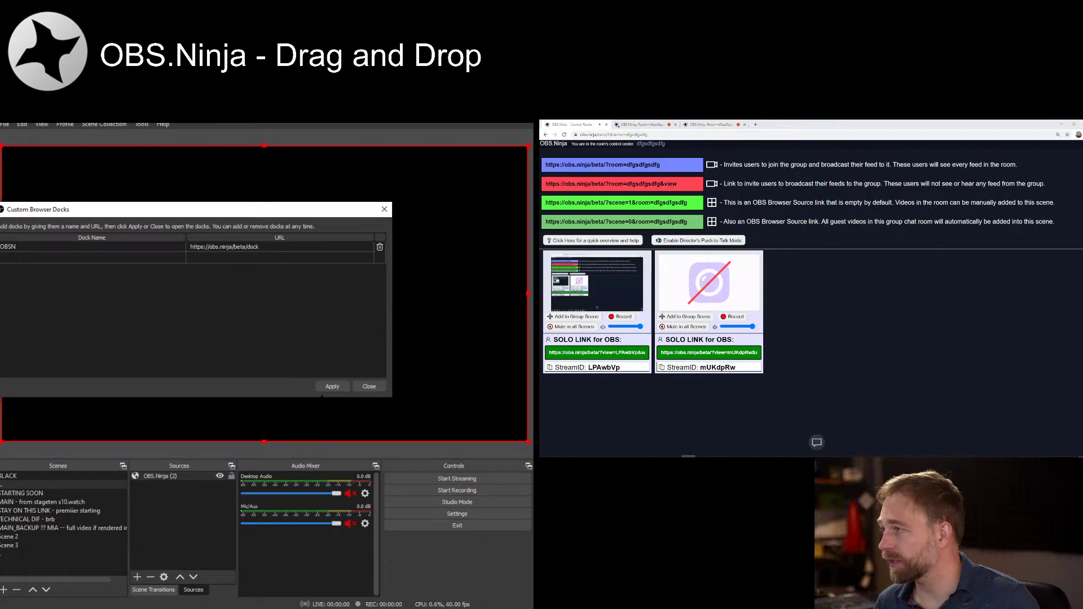
pyautogui.click(369, 386)
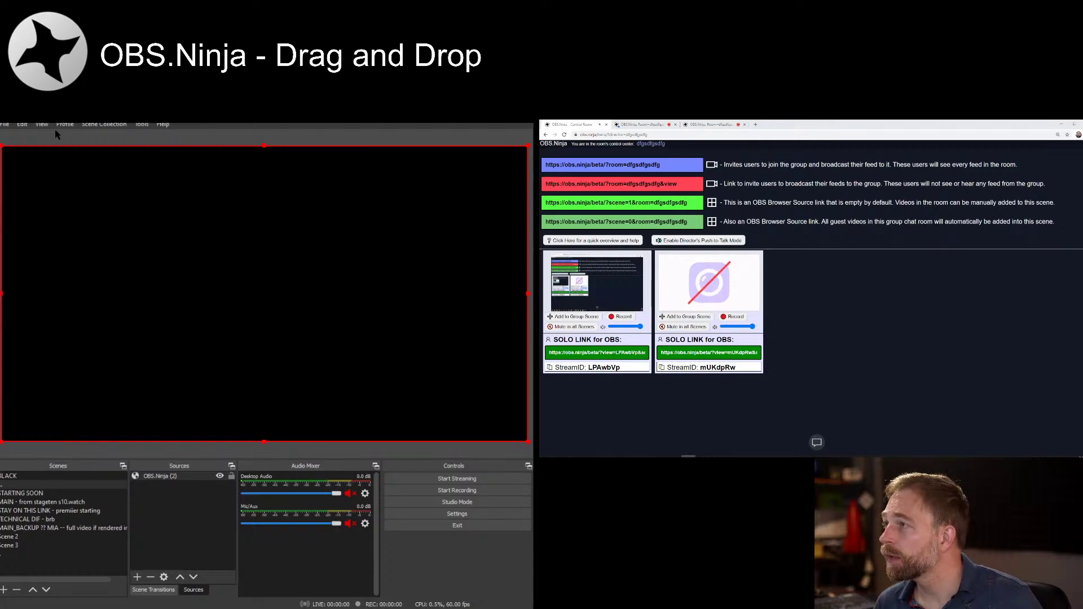
# Step: Enable the OBSN dock from View > Docks so it appears in OBS
pyautogui.click(42, 125)
pyautogui.moveTo(61, 153)
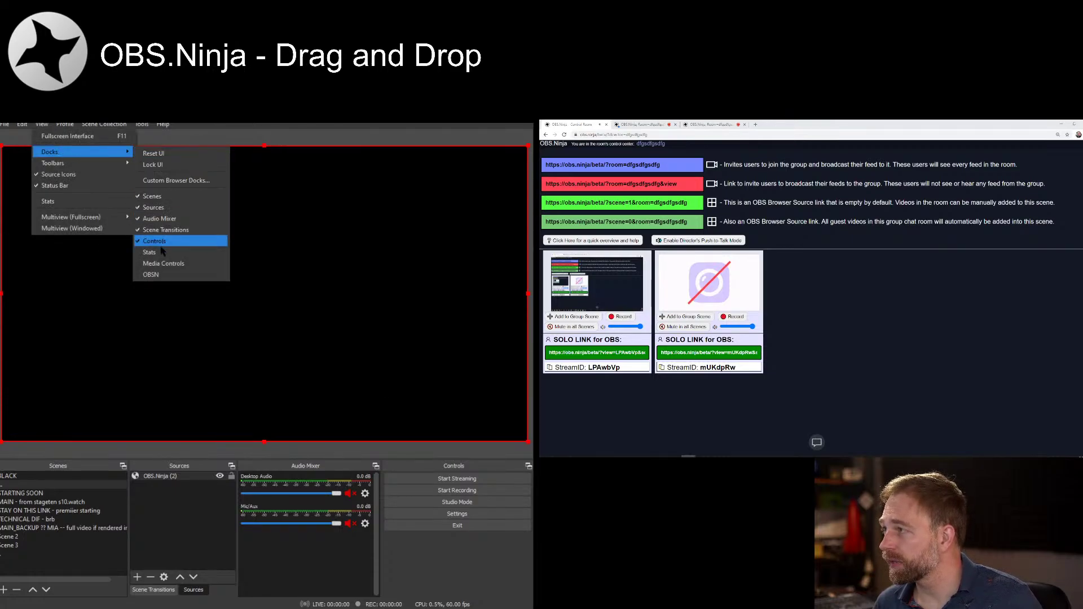
pyautogui.click(164, 270)
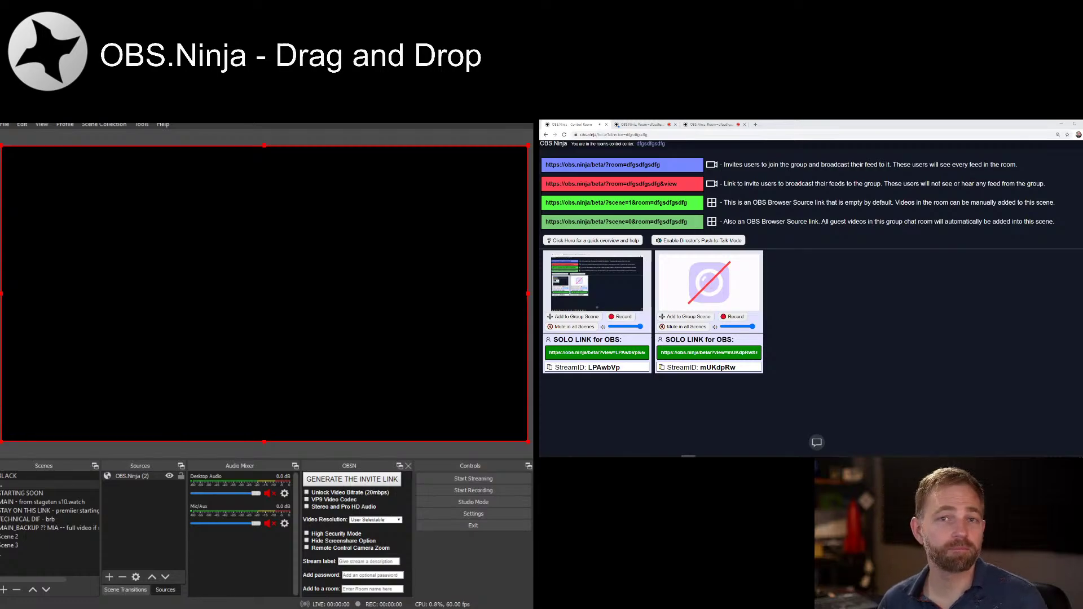
pyautogui.moveTo(315, 466); pyautogui.dragTo(332, 533)
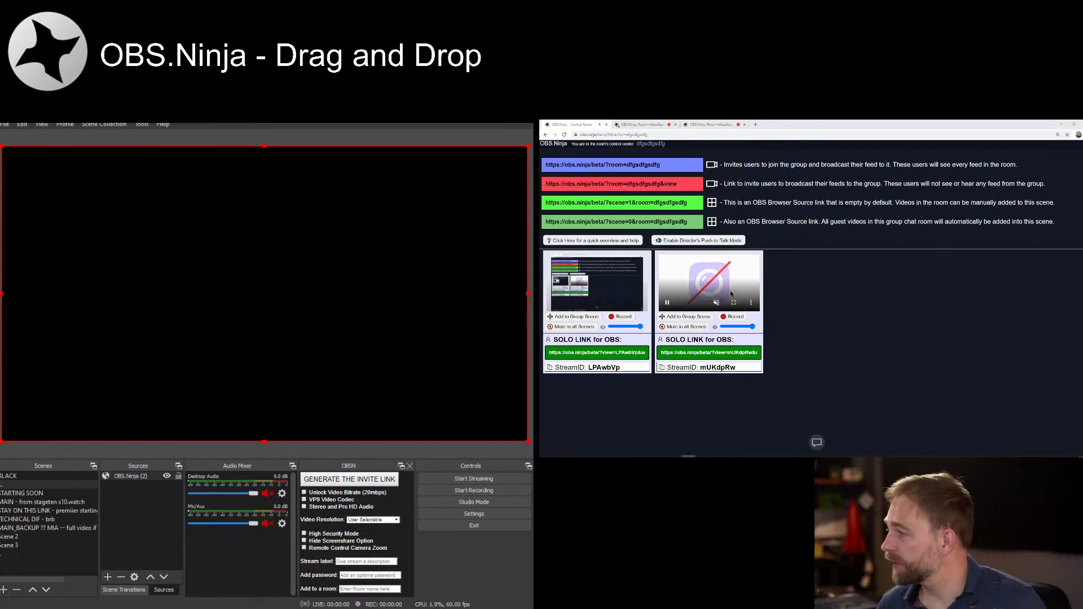
# Step: Review the Video Resolution choices and generate the guest invite and browser source links
pyautogui.moveTo(700, 278)
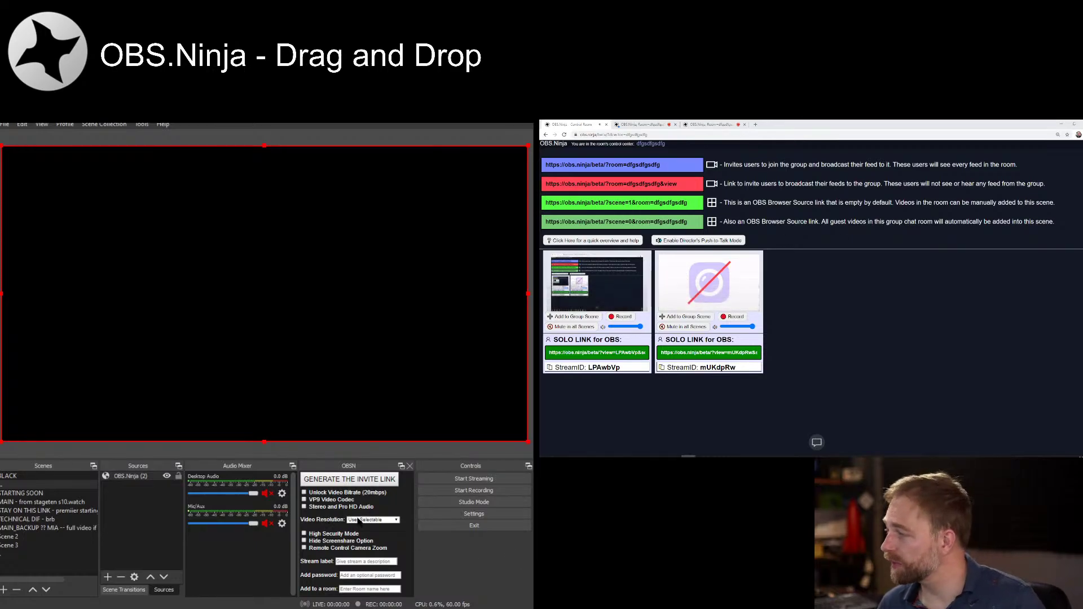
pyautogui.click(375, 520)
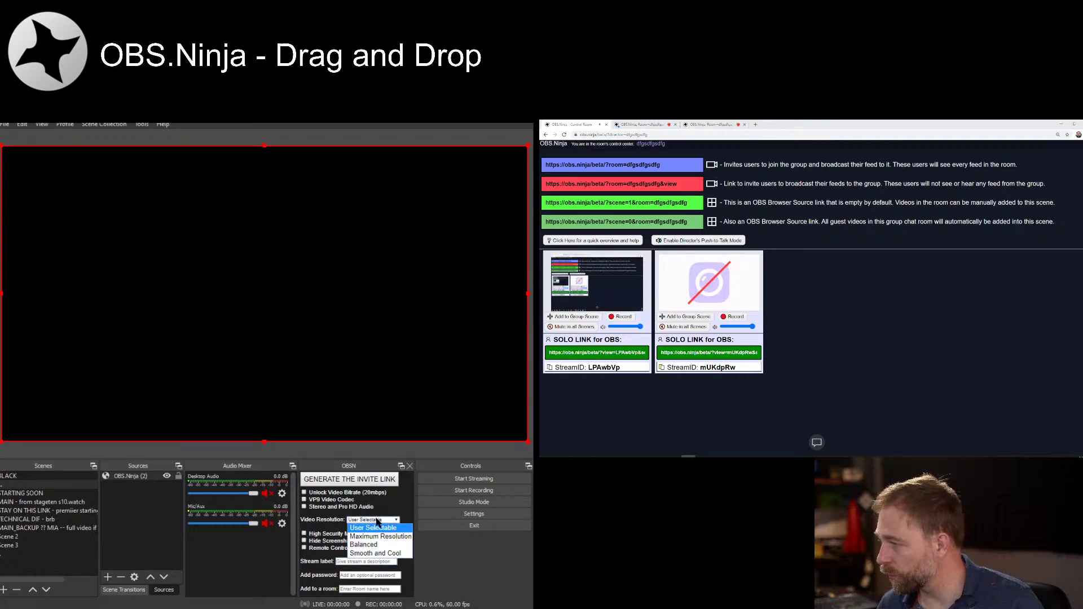
pyautogui.click(367, 481)
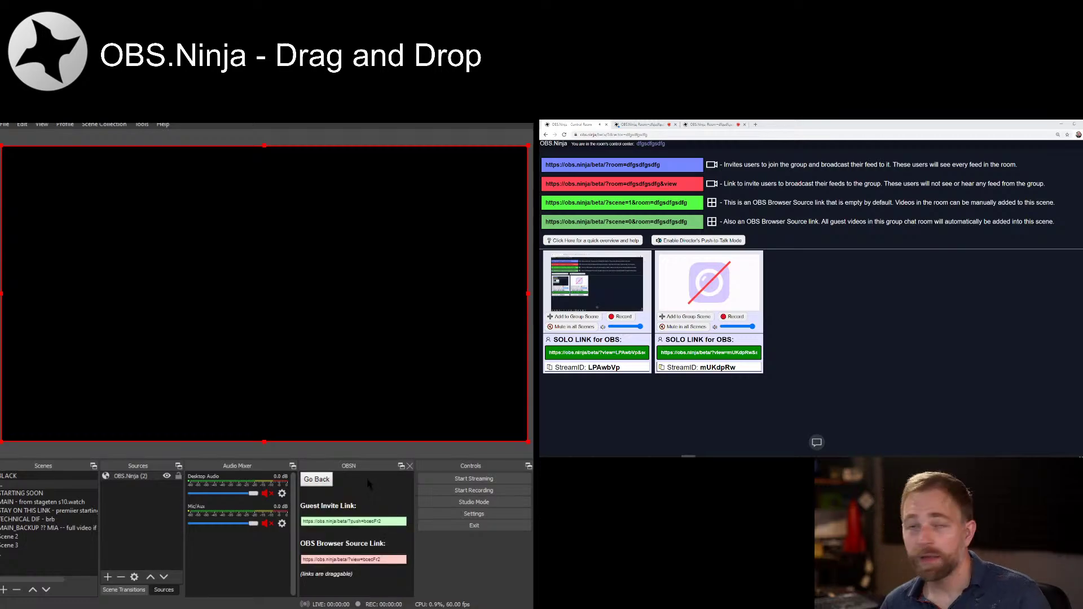
# Step: Open the dock's guest invite link in a new tab and share the Logi Capture camera
pyautogui.click(343, 522)
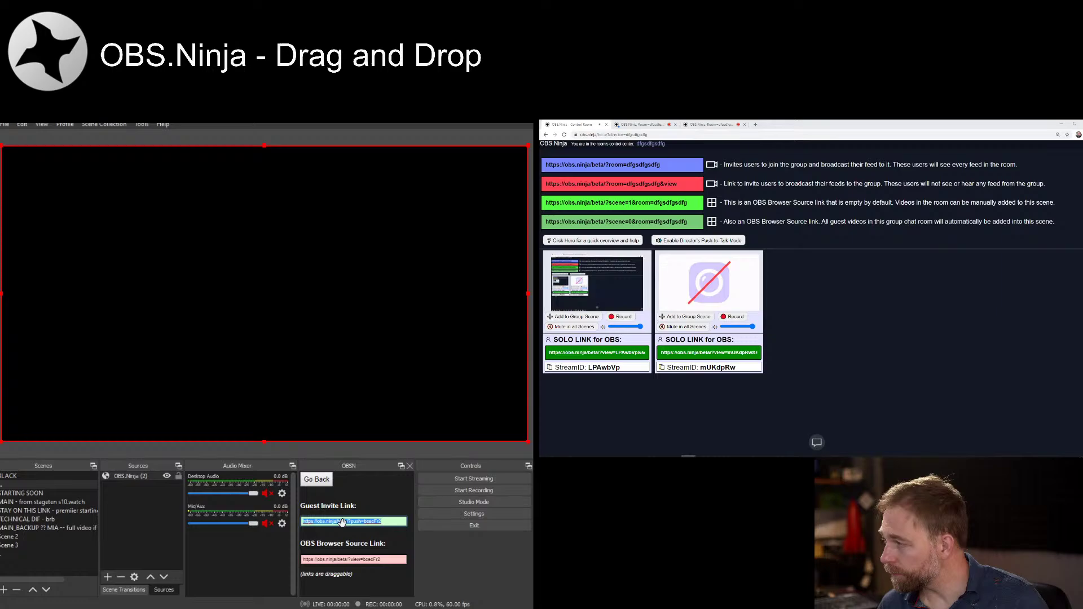
pyautogui.click(756, 124)
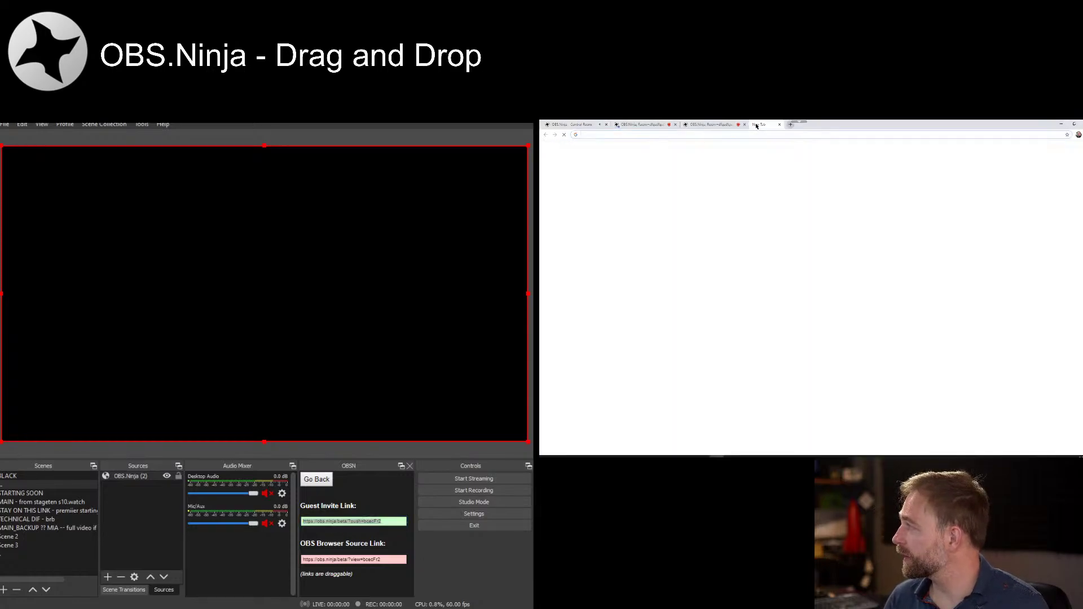
pyautogui.click(798, 190)
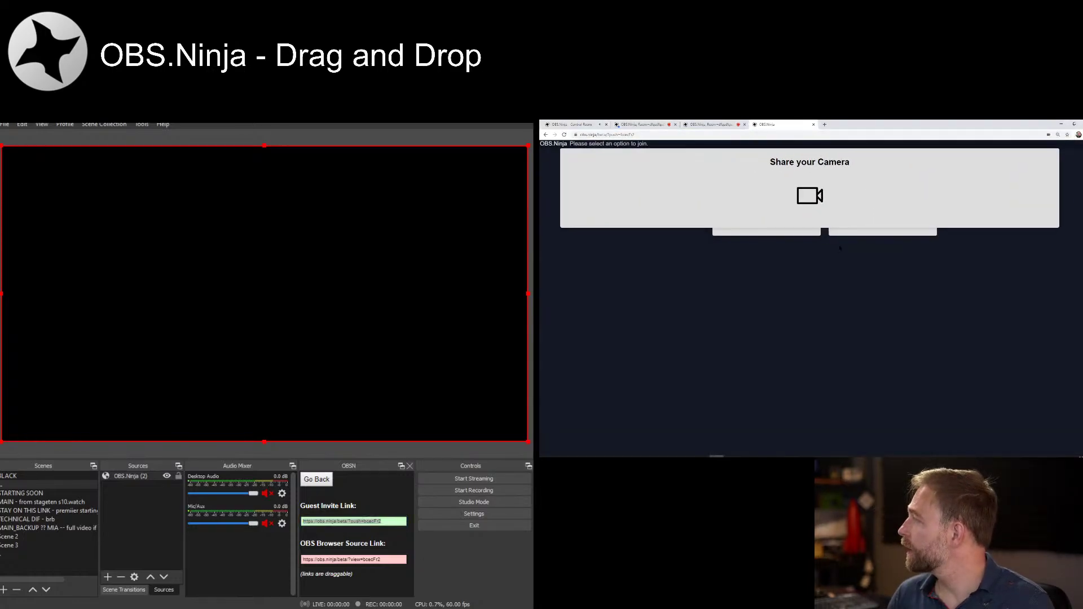
pyautogui.click(814, 300)
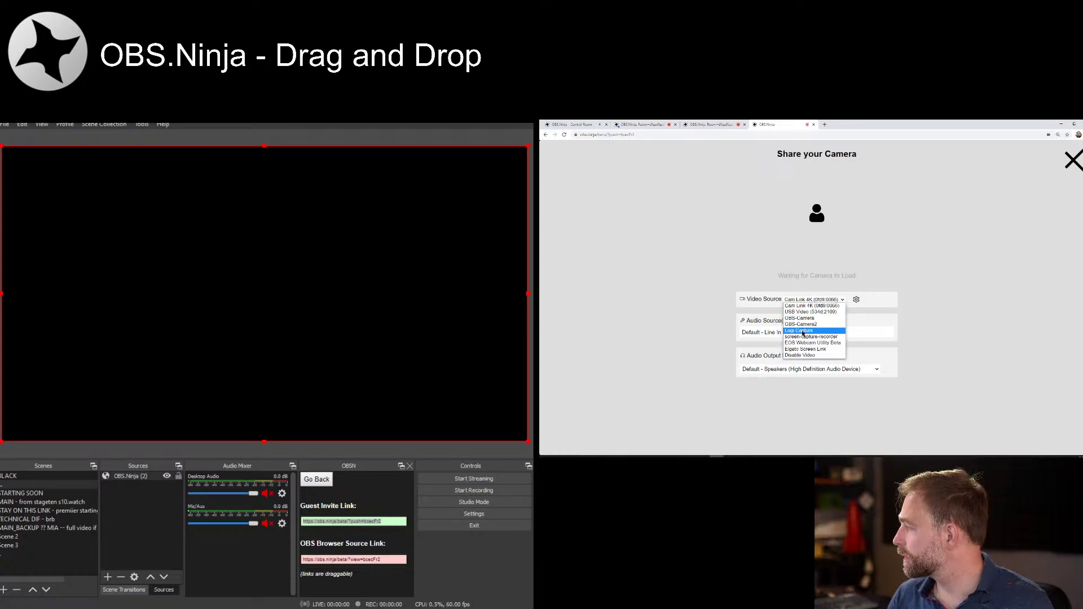
pyautogui.click(812, 328)
pyautogui.click(817, 280)
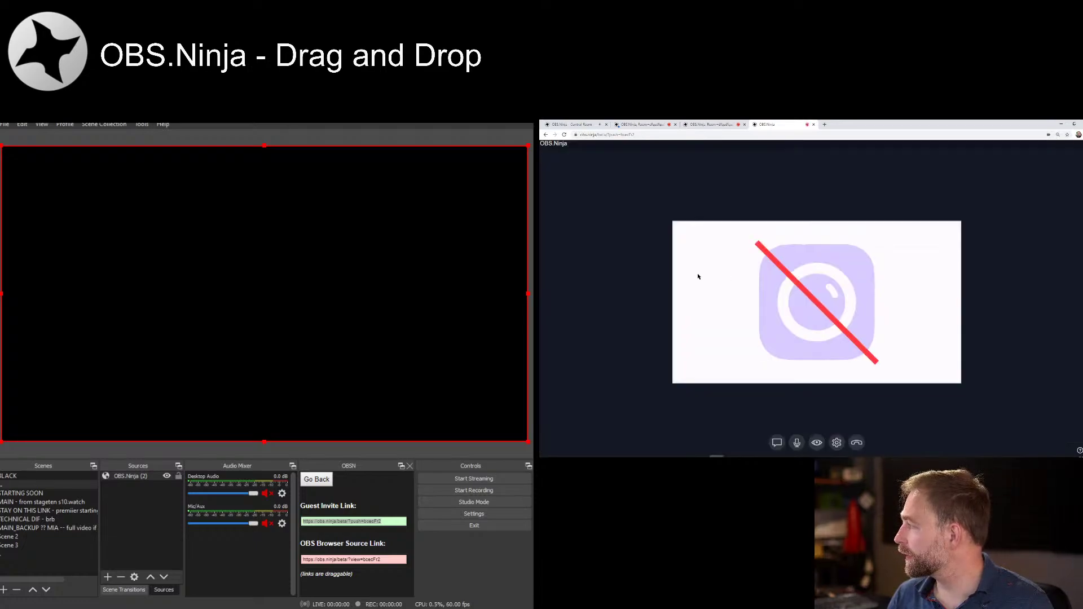
# Step: Add the dock's browser source link to the OBS scene as a new source
pyautogui.click(324, 560)
pyautogui.moveTo(325, 560); pyautogui.dragTo(240, 321)
pyautogui.click(352, 387)
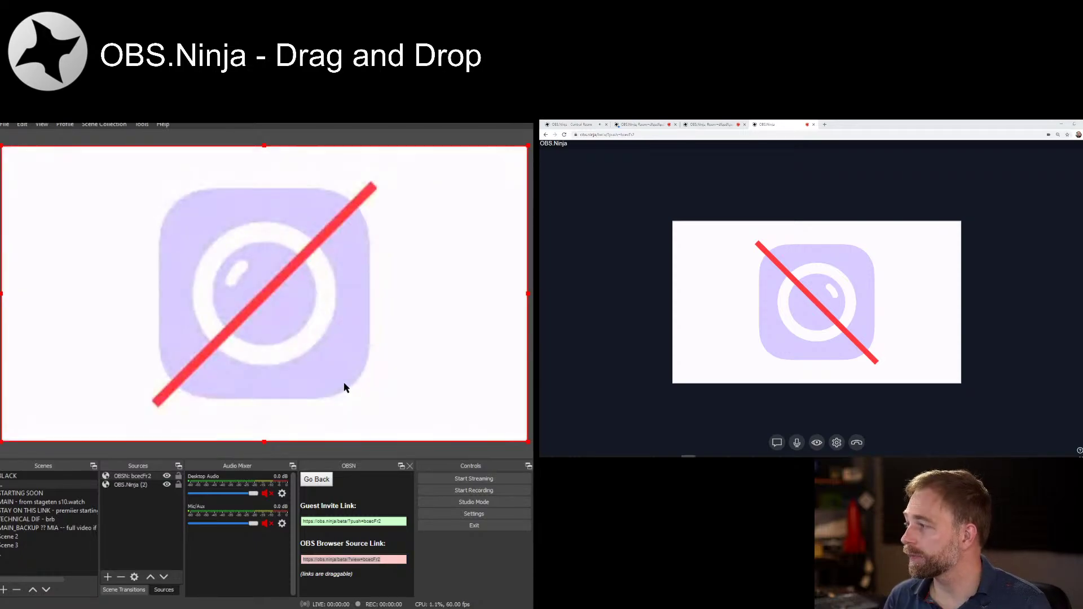
# Step: Enable Control audio via OBS on the OBSN guest browser source, giving it a mixer channel
pyautogui.doubleClick(142, 476)
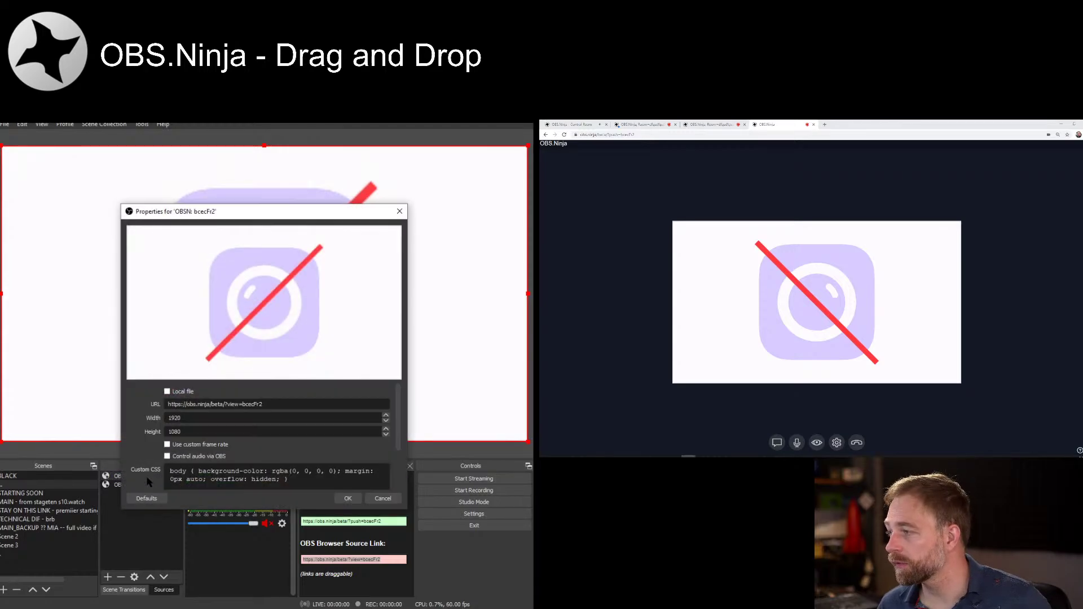
pyautogui.click(345, 495)
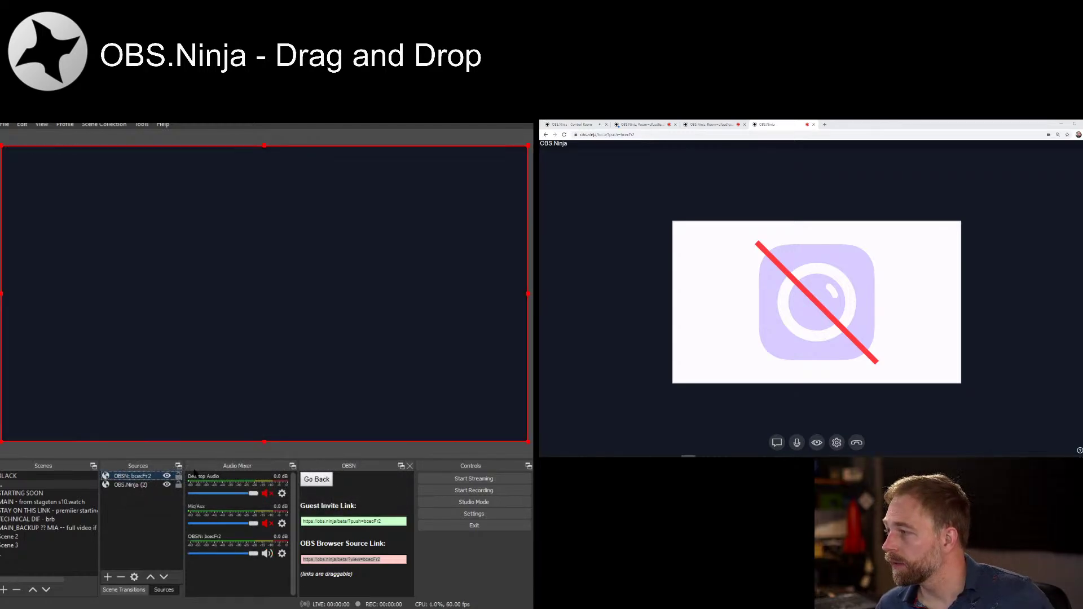